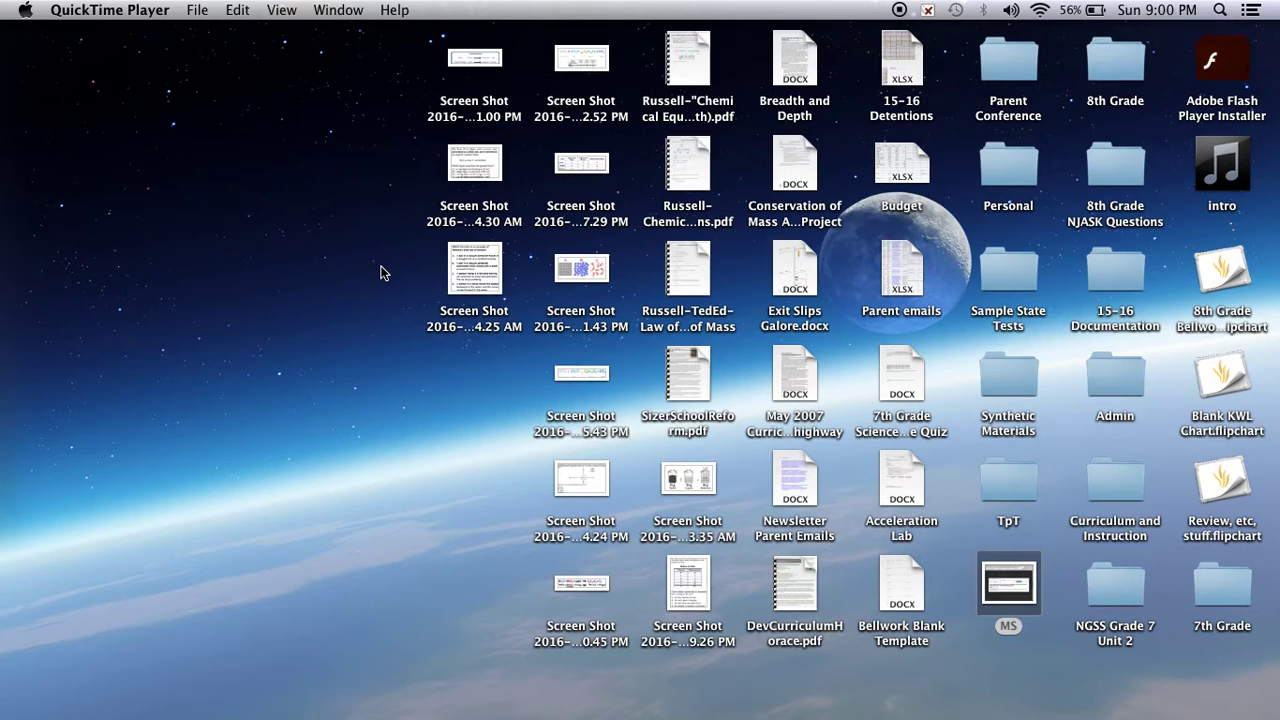
- Launch iMovie from Finder's Applications folder to reach the library showing the 1-25-16 event
{"action": "mouse_move", "coordinate": [443, 700]}
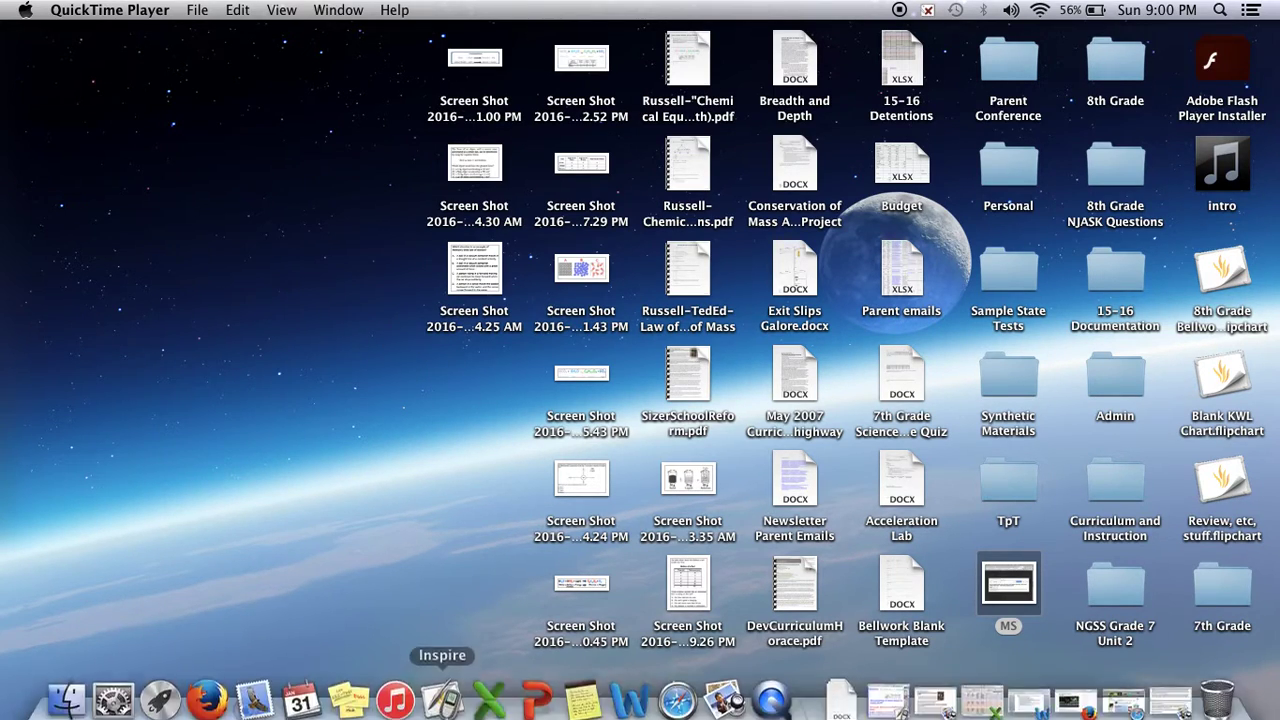
{"action": "left_click", "coordinate": [62, 686]}
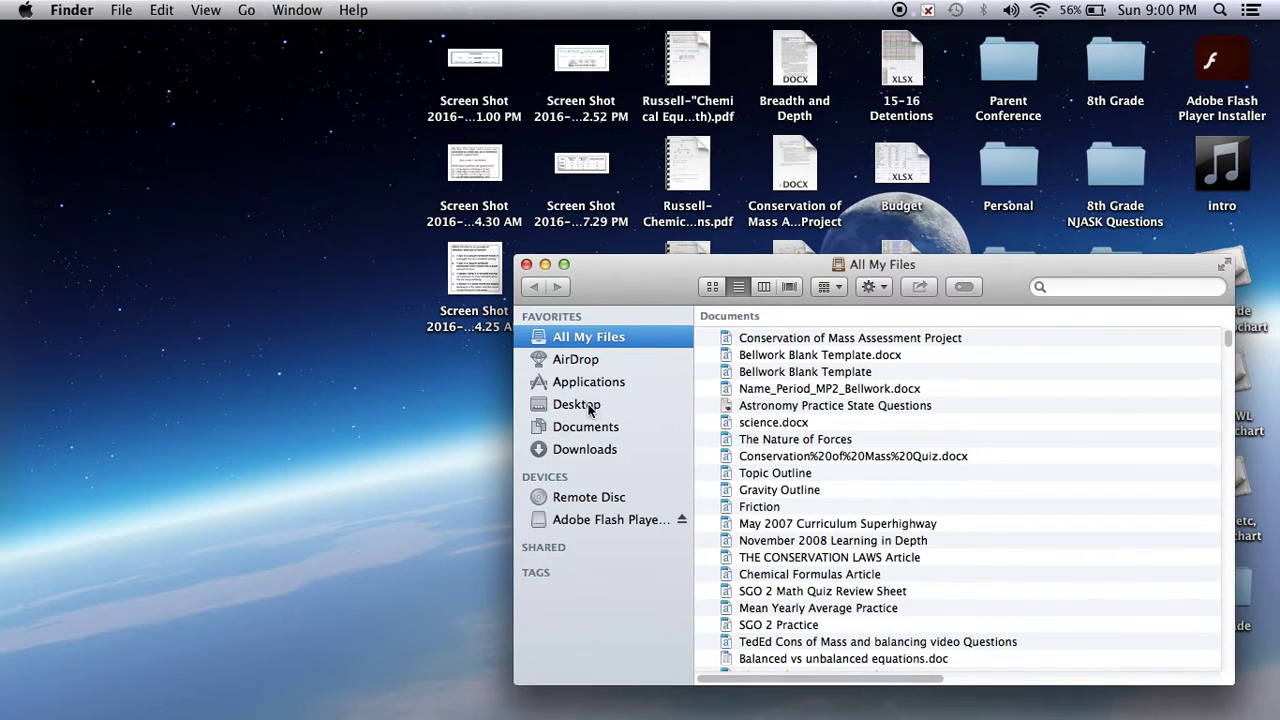
{"action": "left_click", "coordinate": [587, 385]}
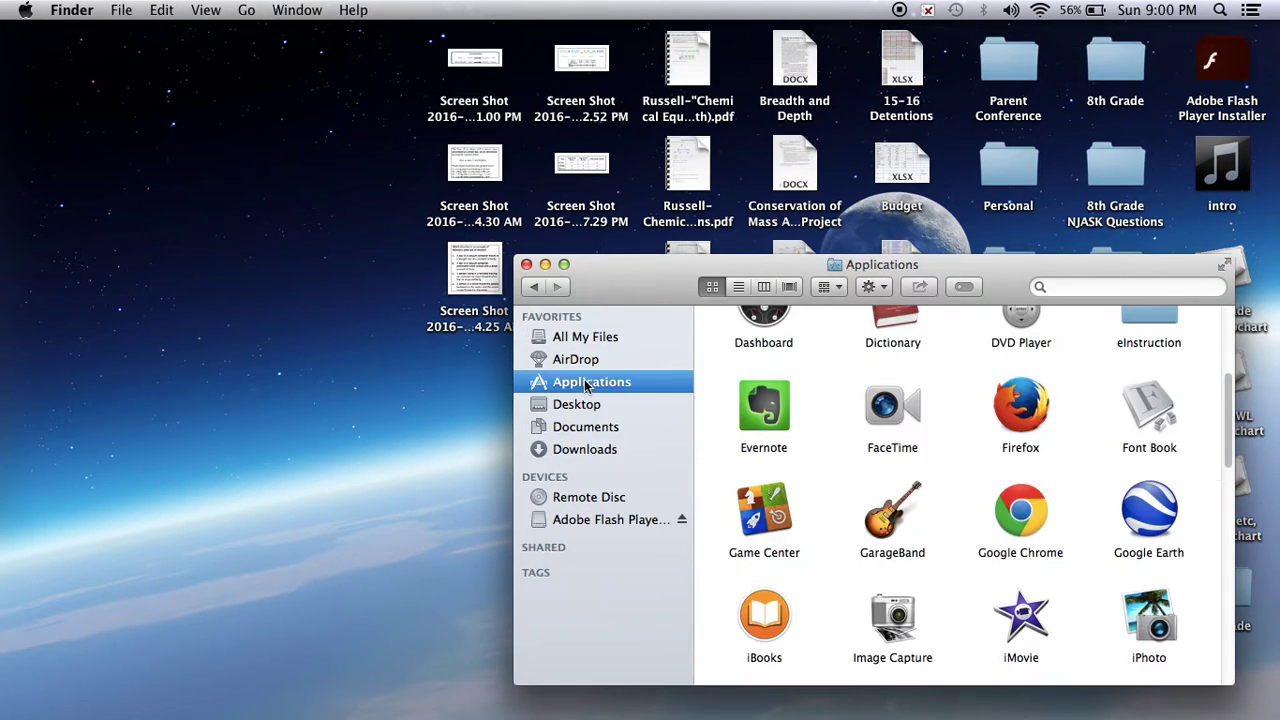
{"action": "scroll", "coordinate": [1080, 580], "scroll_direction": "down", "scroll_amount": 3}
{"action": "left_click", "coordinate": [1027, 503]}
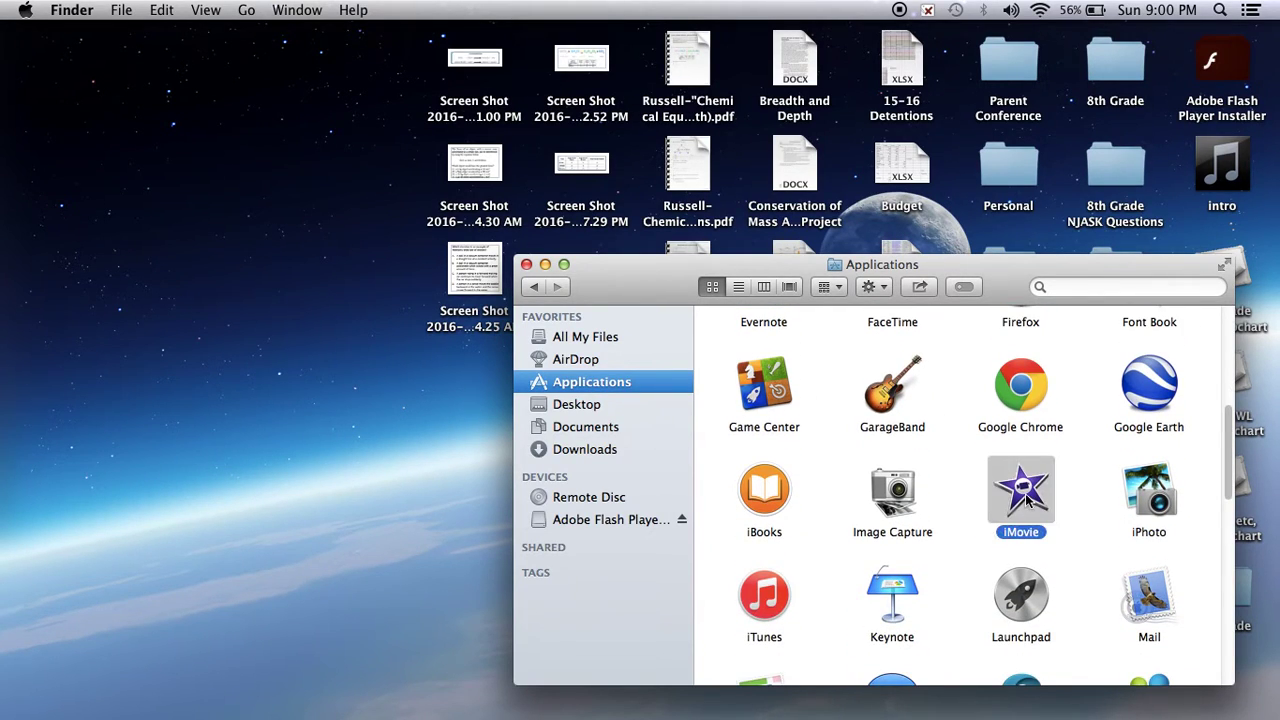
{"action": "double_click", "coordinate": [1022, 493]}
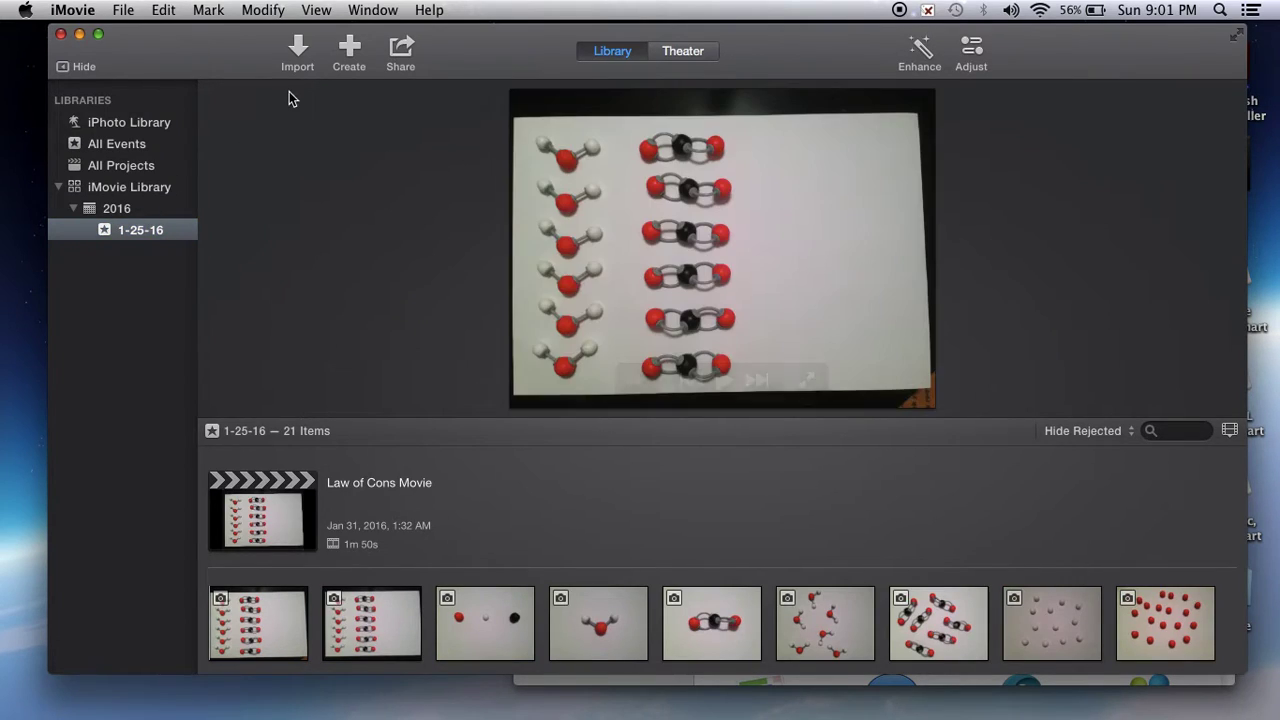
- Start a new Movie and browse the Themes gallery for a theme choice
{"action": "left_click", "coordinate": [350, 52]}
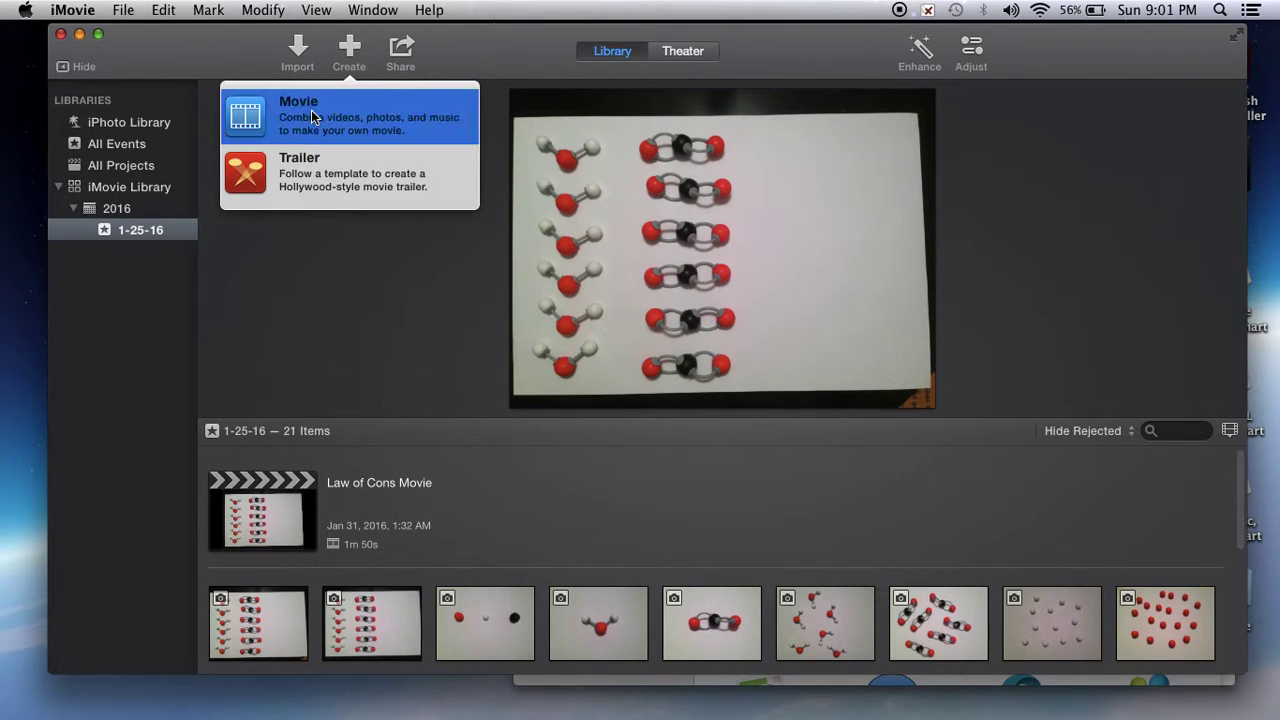
{"action": "left_click", "coordinate": [311, 112]}
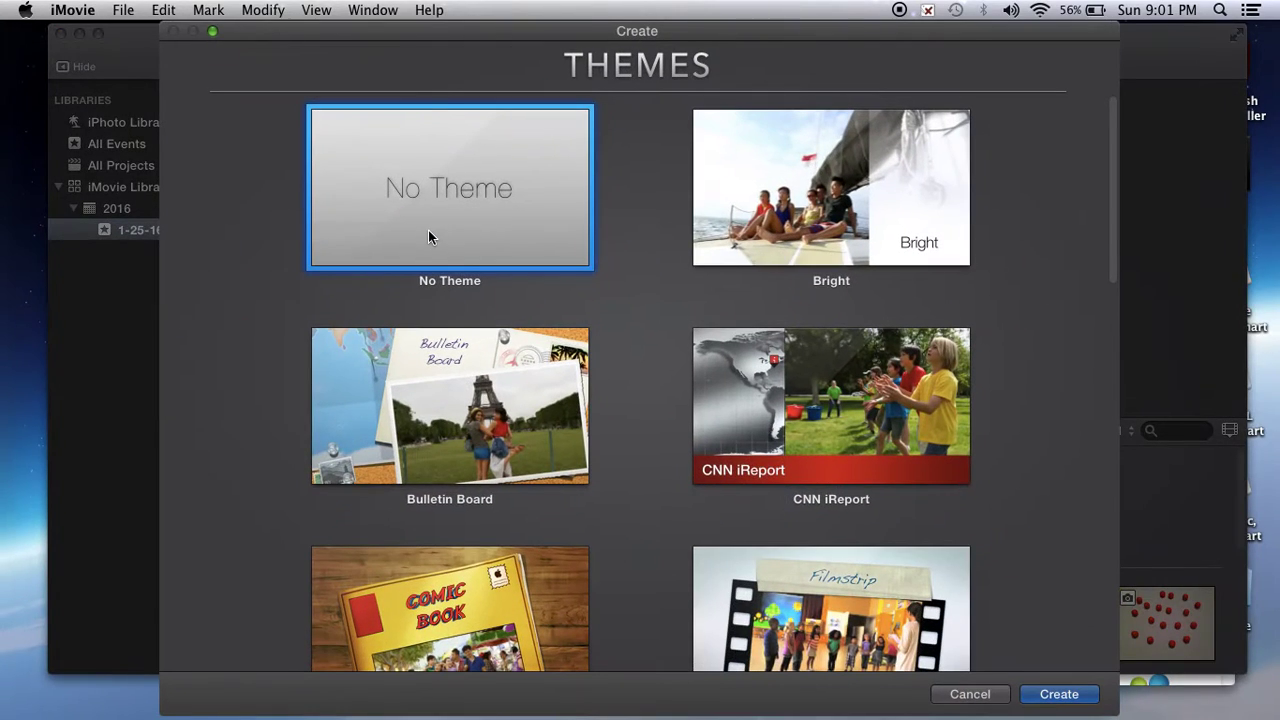
{"action": "scroll", "coordinate": [603, 306], "scroll_direction": "down", "scroll_amount": 5}
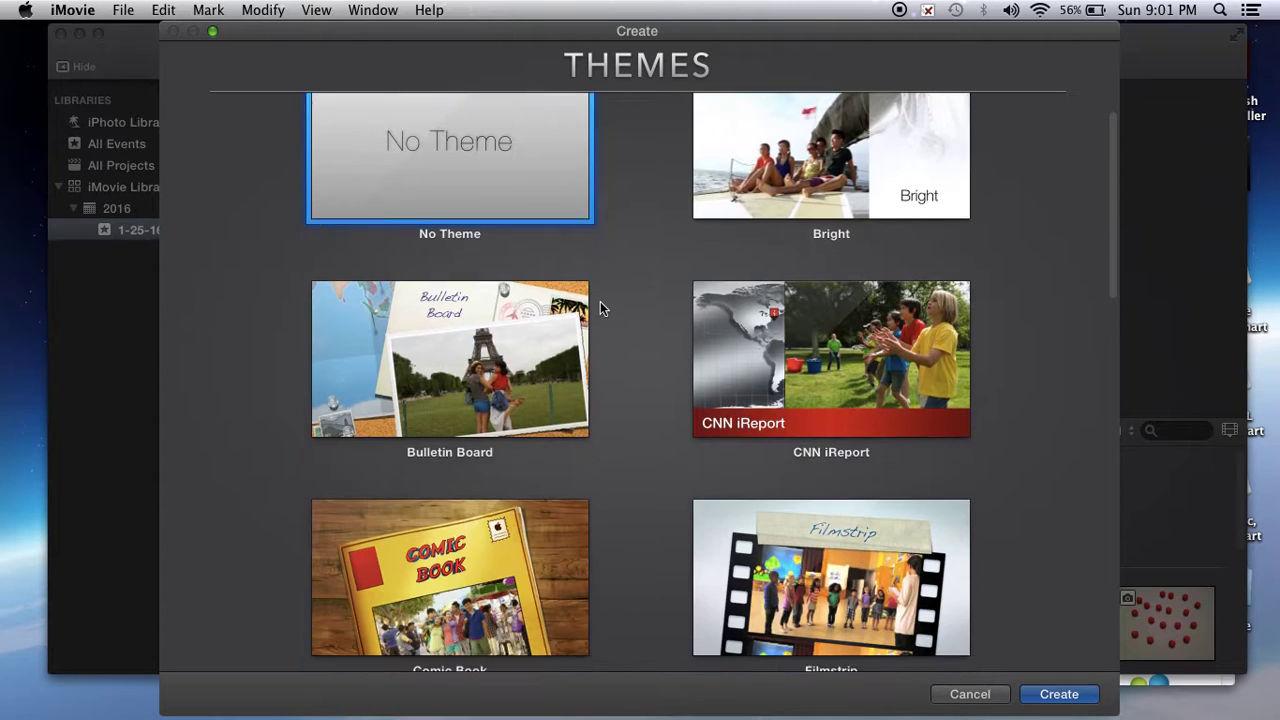
{"action": "scroll", "coordinate": [598, 300], "scroll_direction": "down", "scroll_amount": 15}
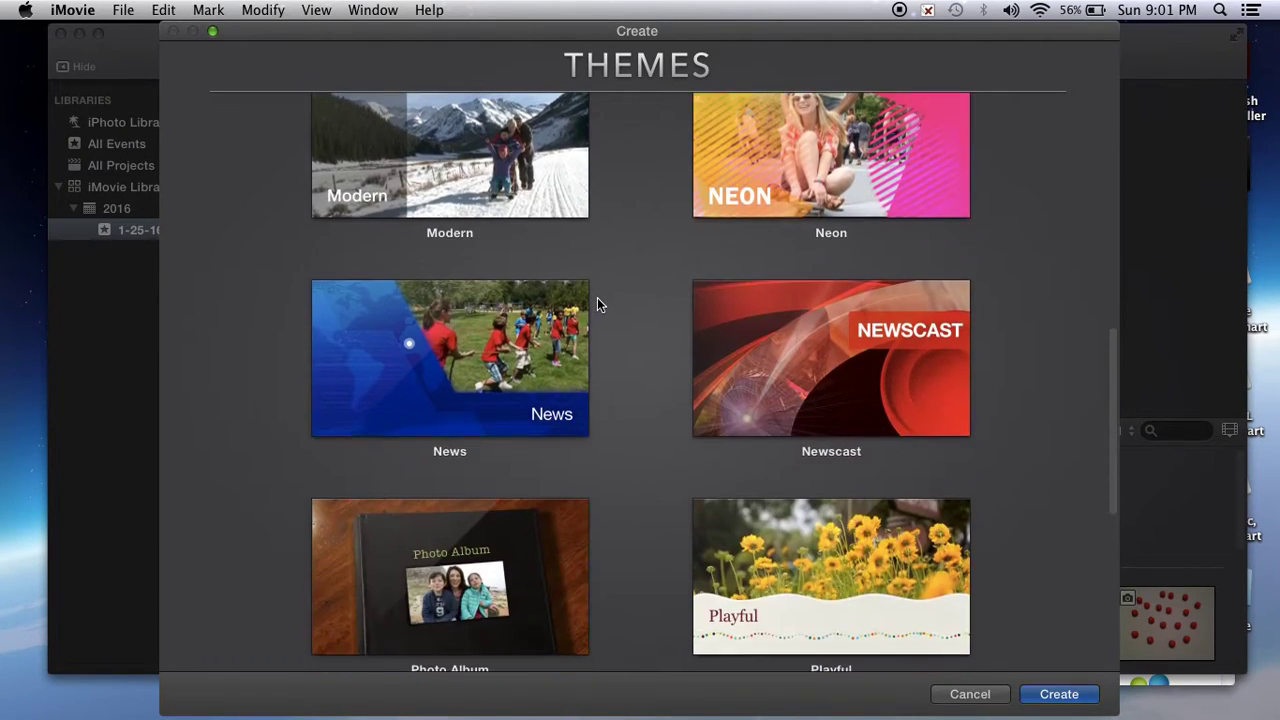
{"action": "scroll", "coordinate": [595, 306], "scroll_direction": "up", "scroll_amount": 20}
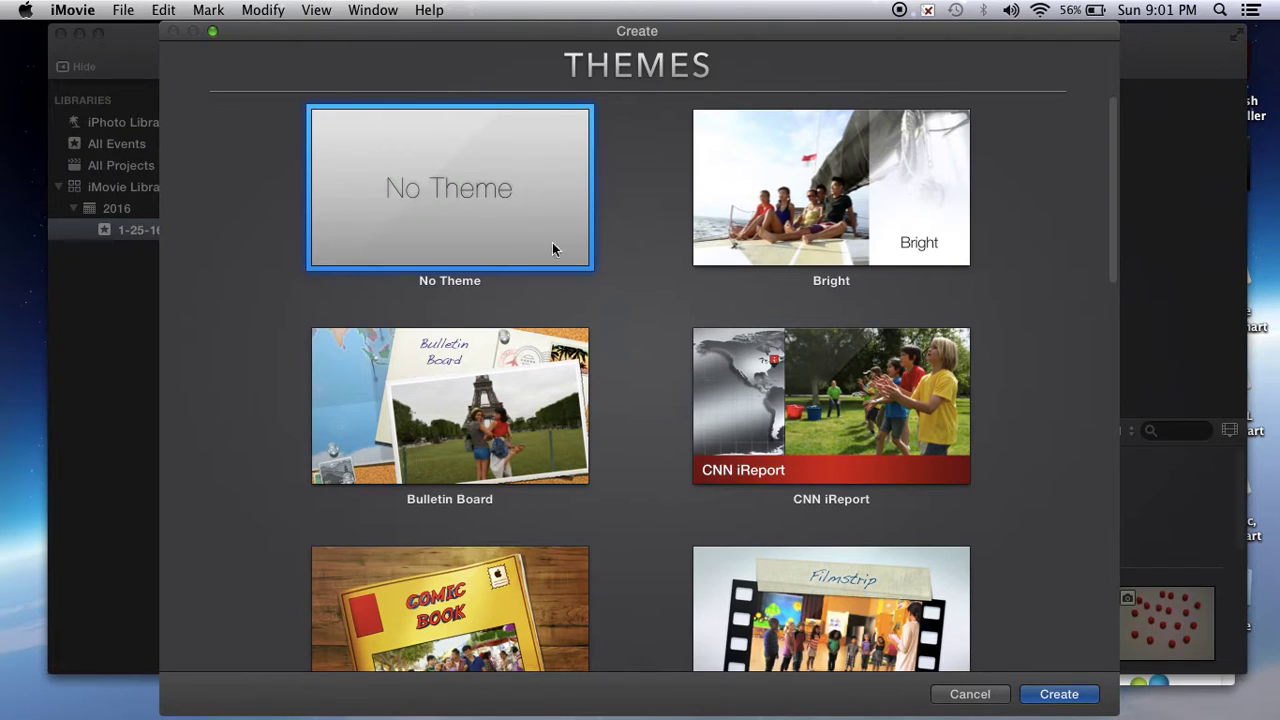
- Choose No Theme and name the movie 'Conservation of Mass Group 1'
{"action": "double_click", "coordinate": [550, 246]}
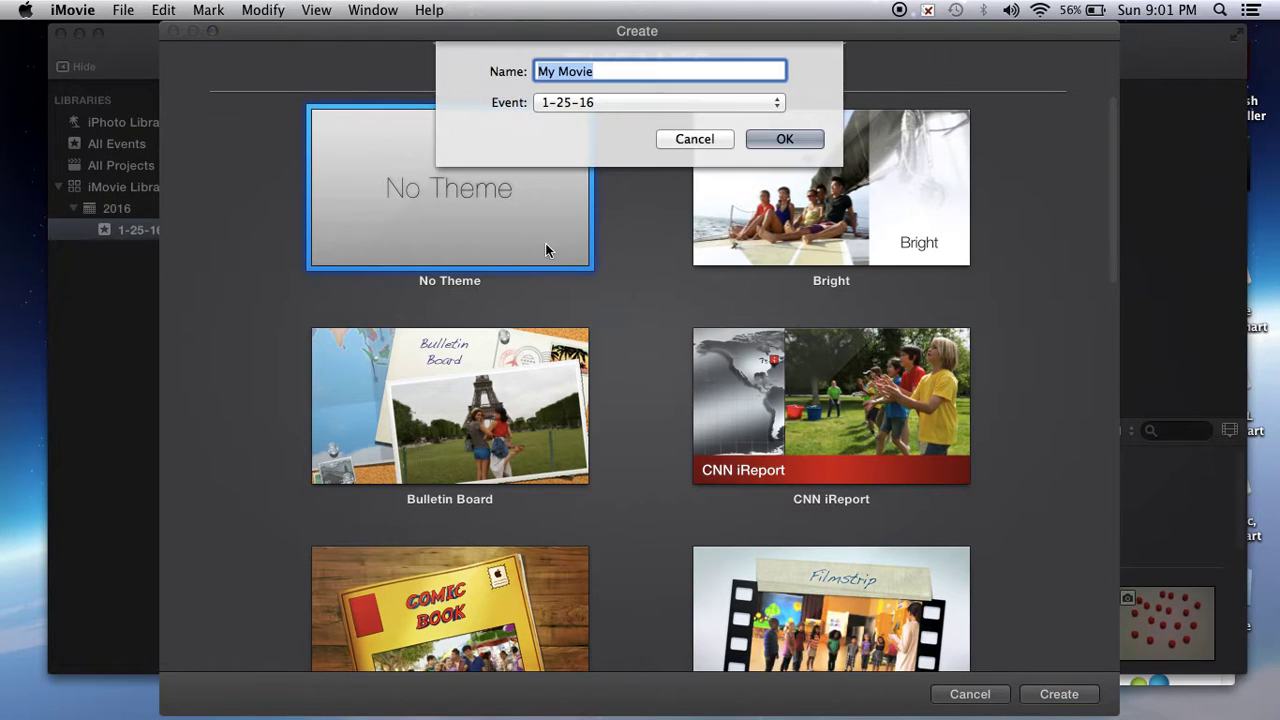
{"action": "key", "text": "BackSpace"}
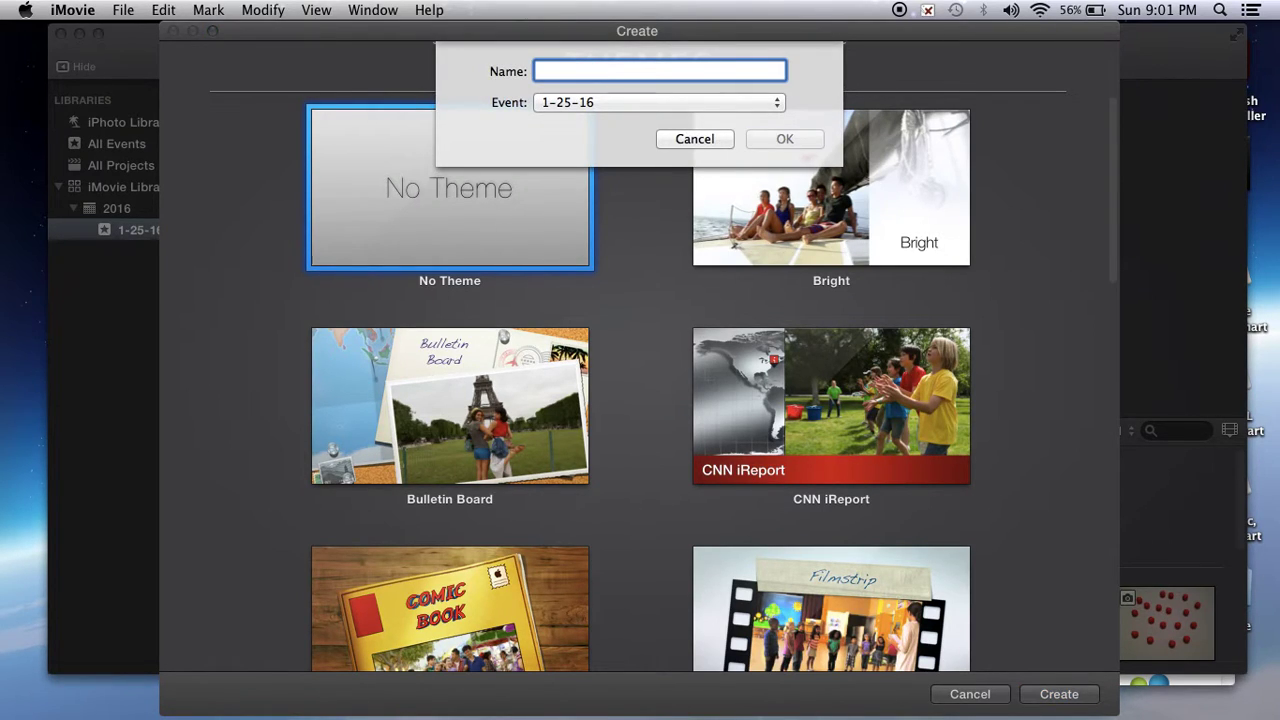
{"action": "type", "text": "Con"}
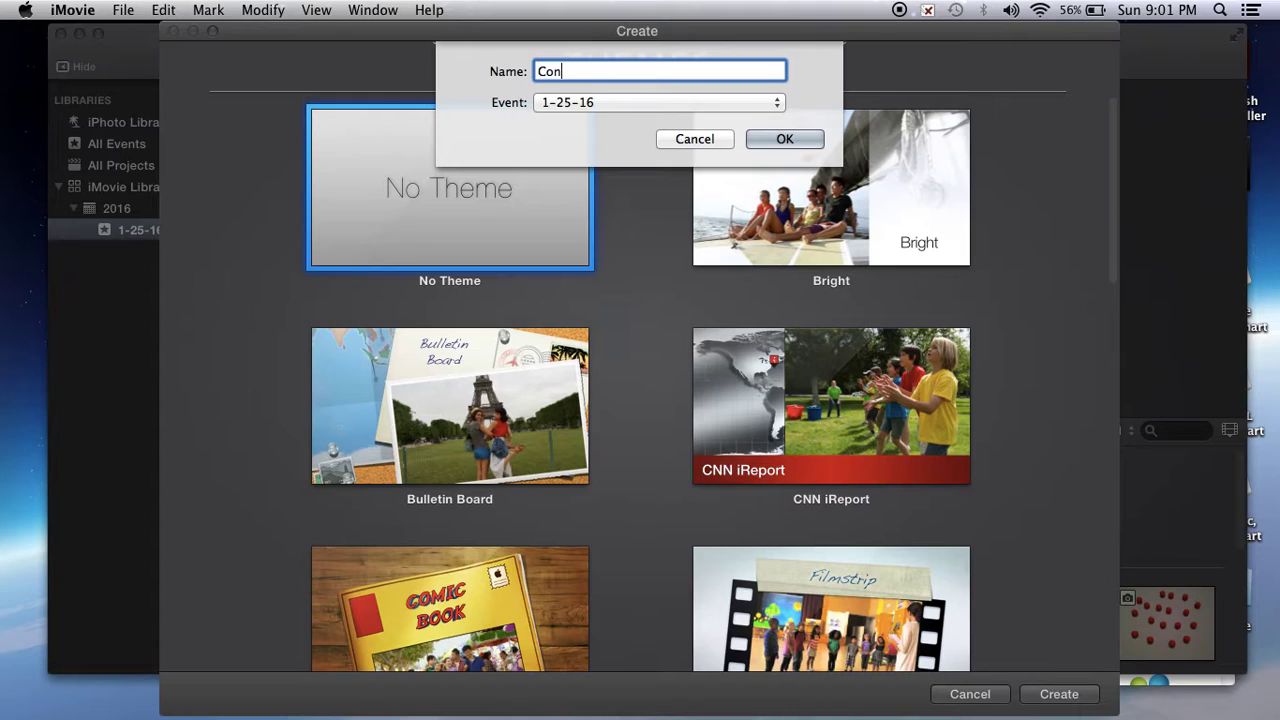
{"action": "type", "text": "servation of Mass Group 1"}
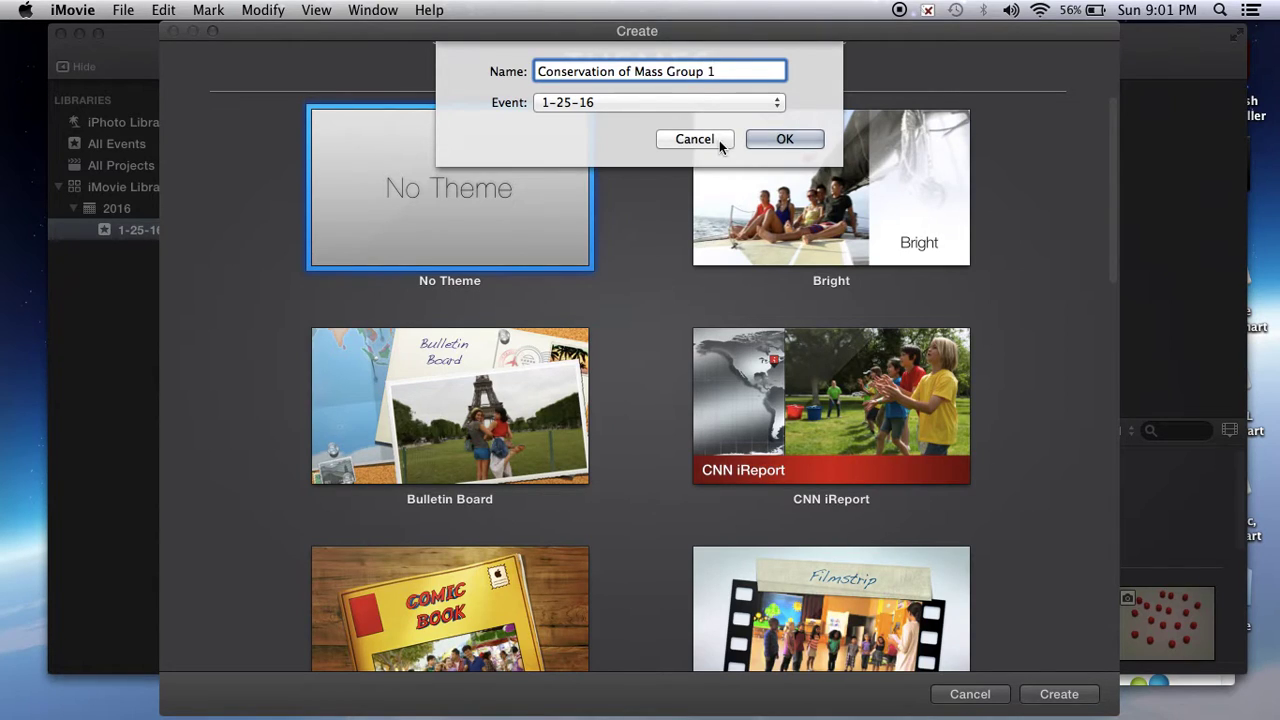
- Create the Conservation of Mass Group 1 project and focus its empty timeline
{"action": "left_click", "coordinate": [785, 139]}
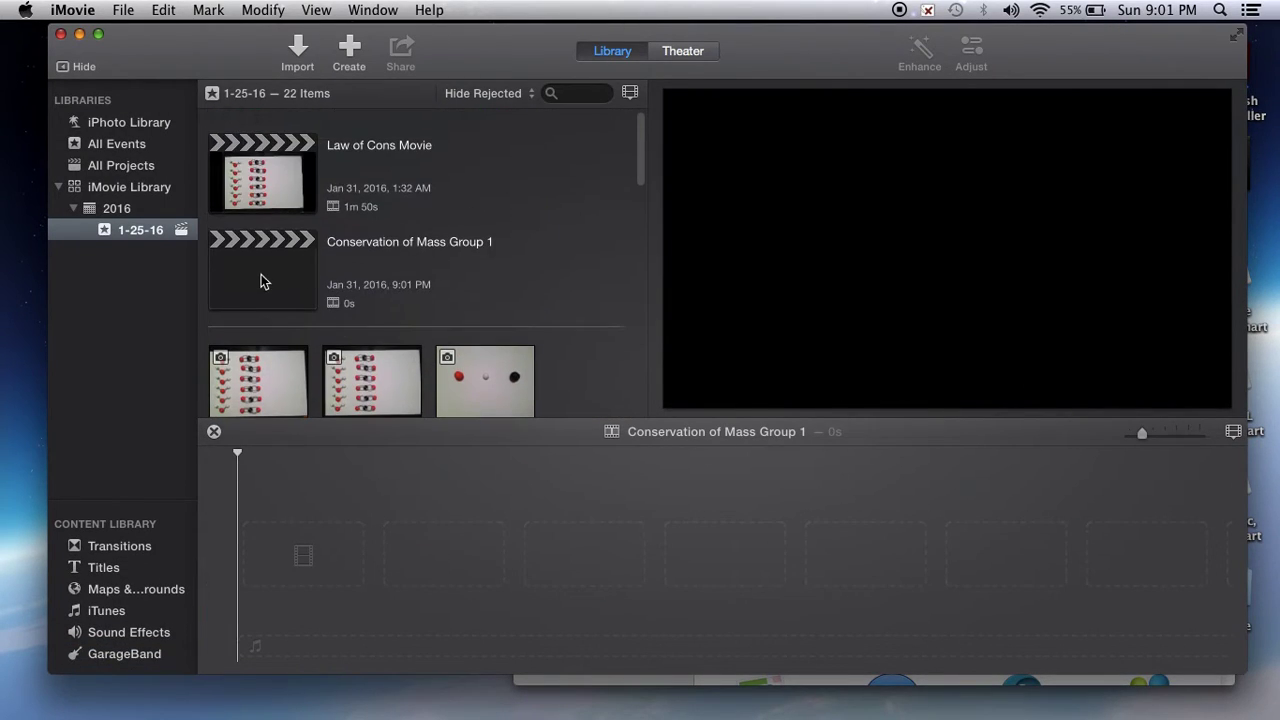
{"action": "left_click", "coordinate": [260, 280]}
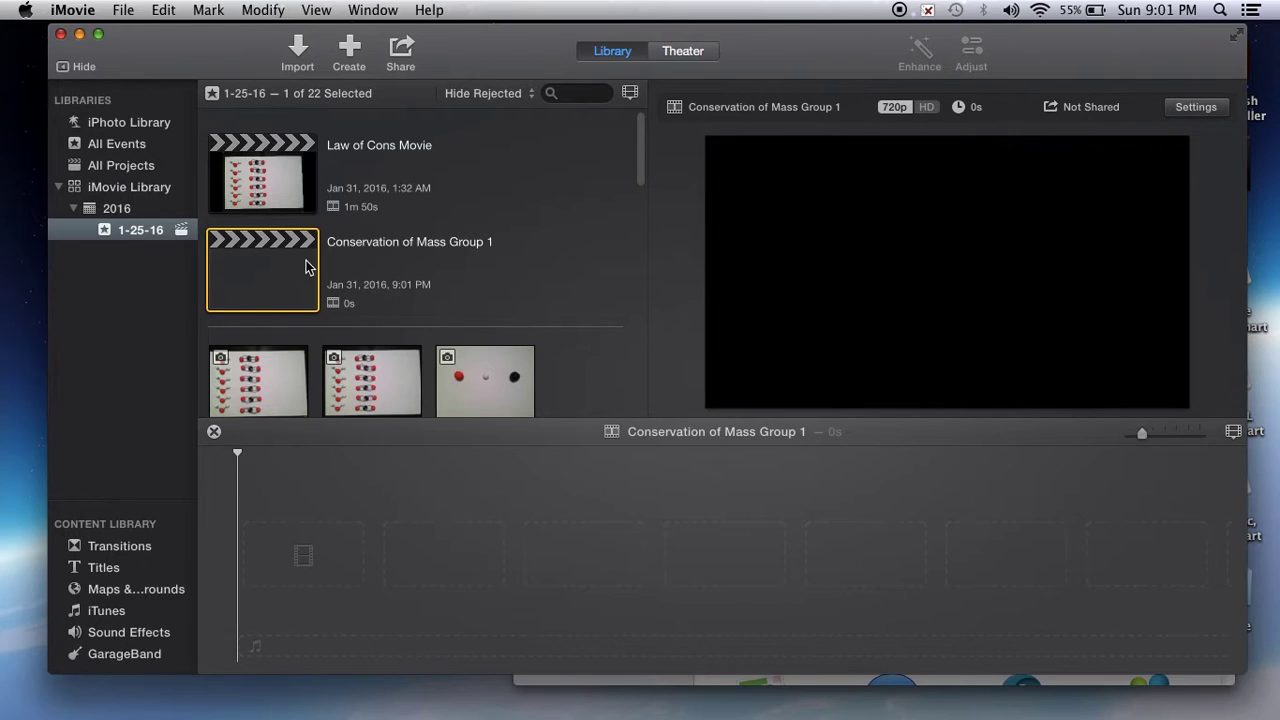
{"action": "left_click", "coordinate": [432, 612]}
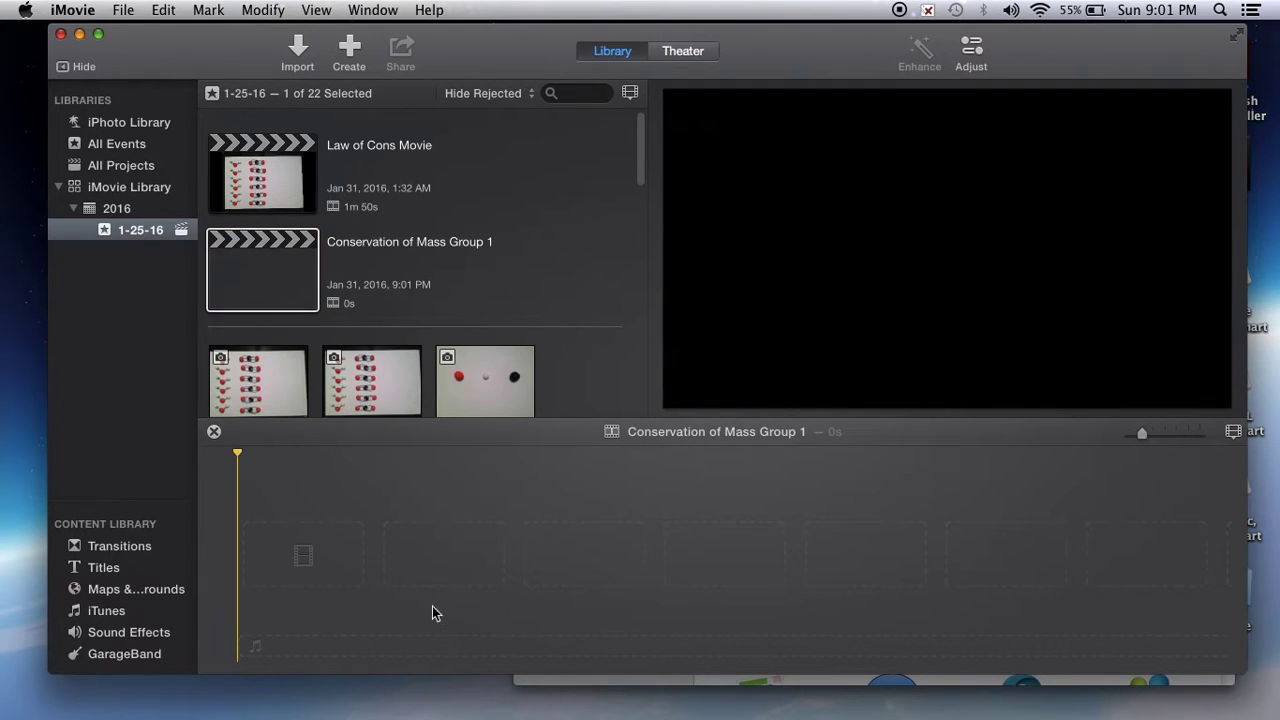
- Add the Industrial background from Maps & Backgrounds to the timeline as a 4-second clip
{"action": "left_click", "coordinate": [141, 594]}
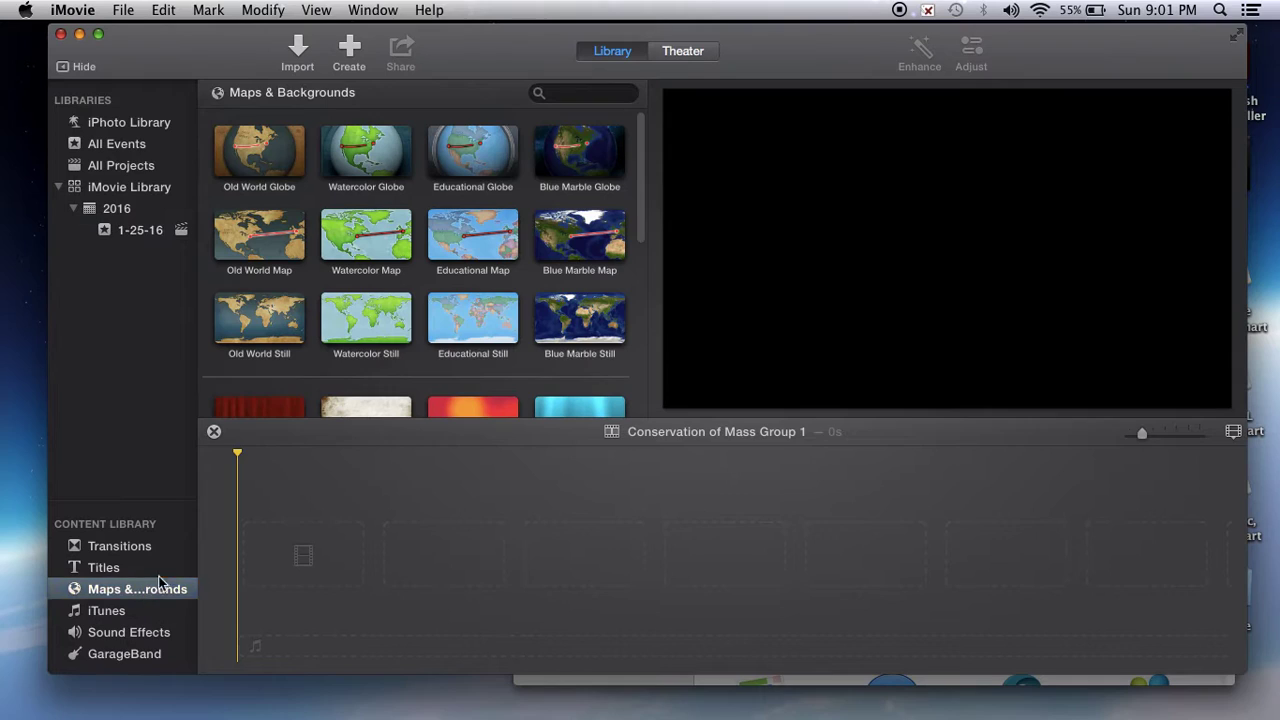
{"action": "scroll", "coordinate": [415, 370], "scroll_direction": "down", "scroll_amount": 10}
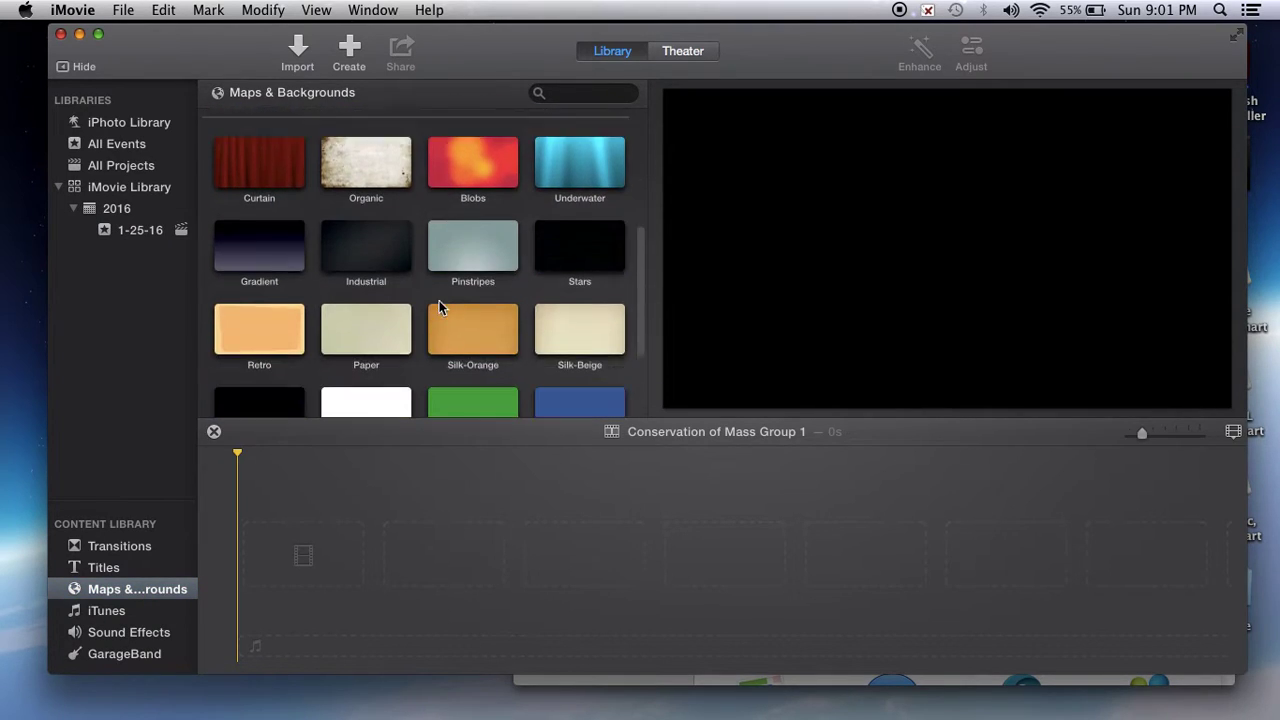
{"action": "left_click", "coordinate": [338, 213]}
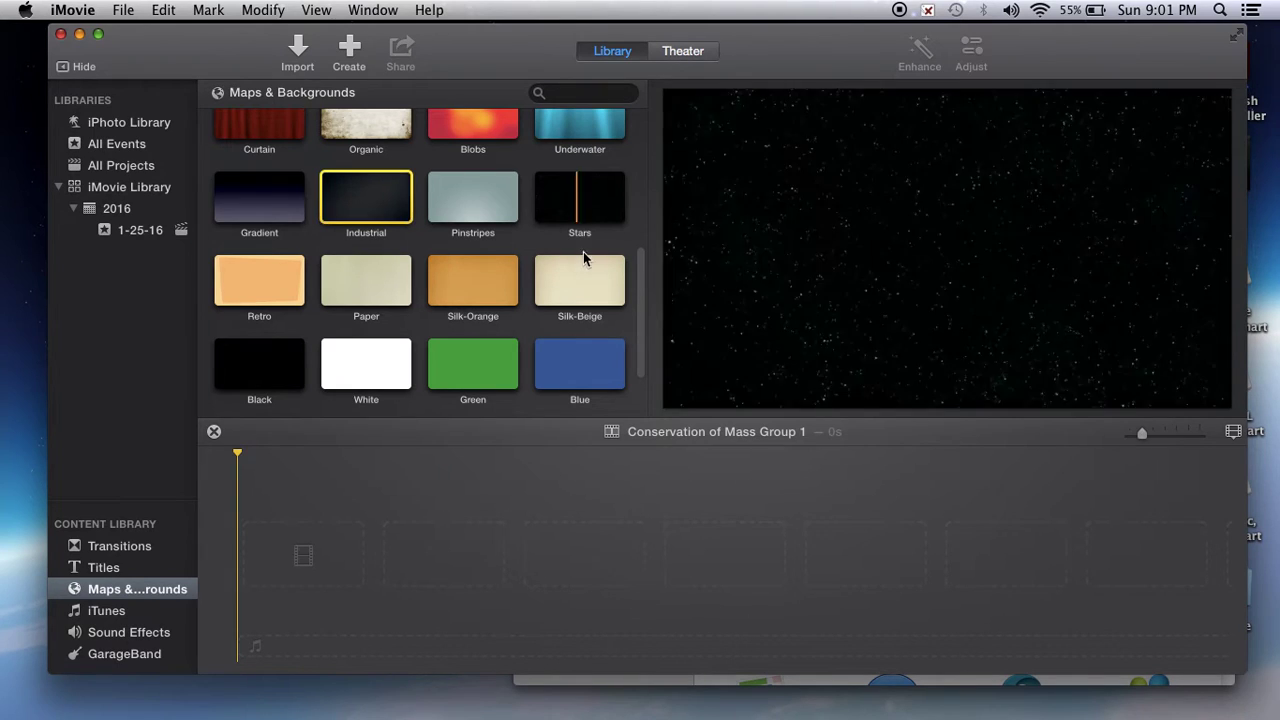
{"action": "left_click_drag", "start_coordinate": [362, 201], "coordinate": [266, 554]}
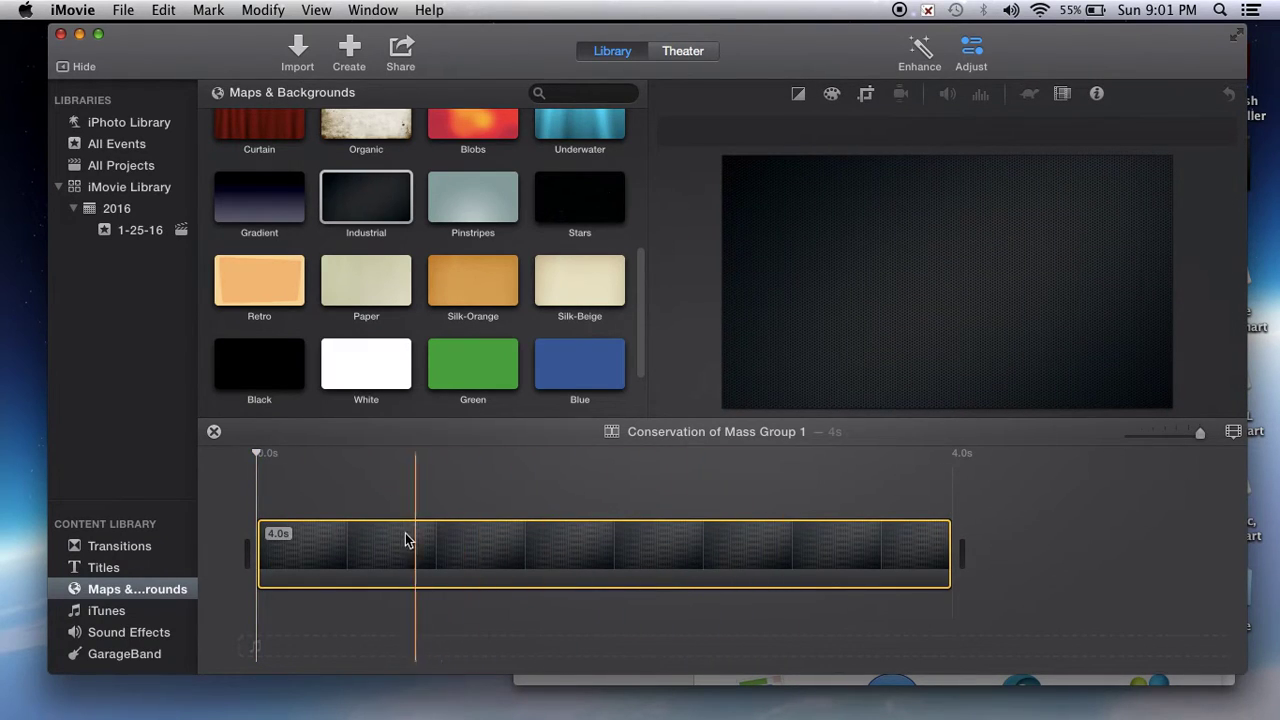
- Place a Pop-up title on the Industrial clip reading 'LAW OF CONSERVATION OF MASS EXPLAINED...'
{"action": "left_click", "coordinate": [108, 568]}
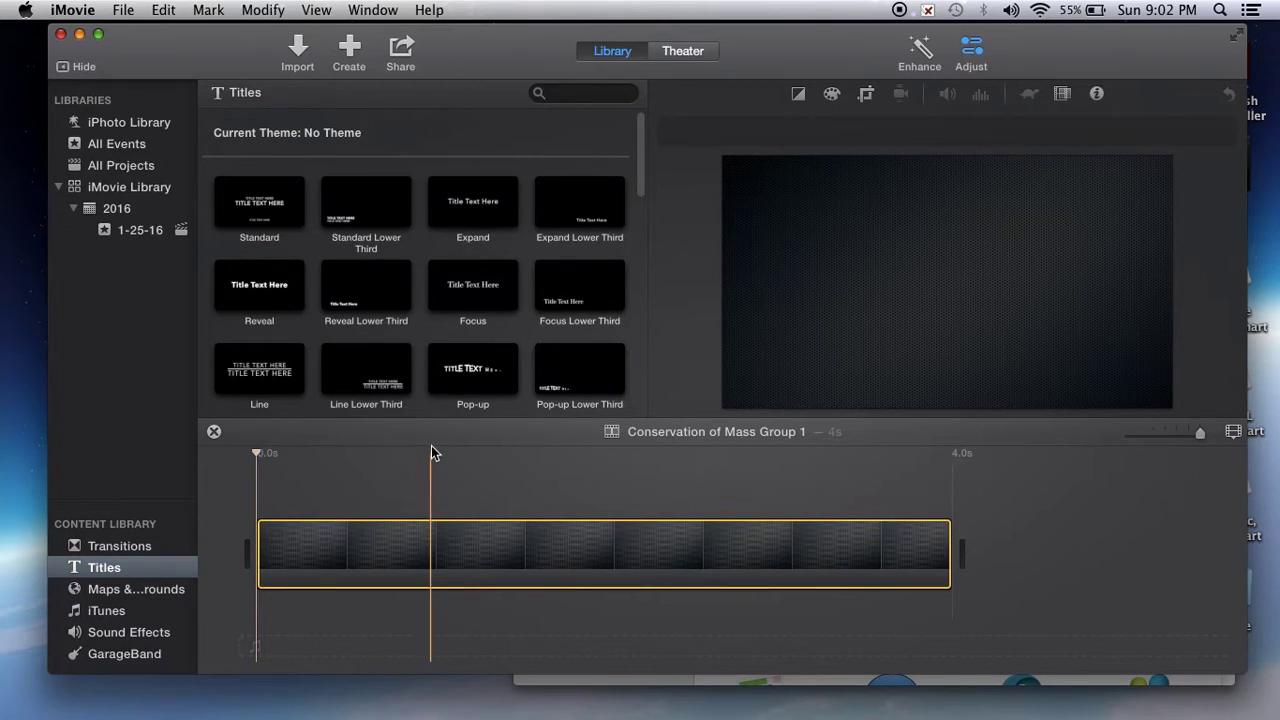
{"action": "scroll", "coordinate": [410, 290], "scroll_direction": "down", "scroll_amount": 3}
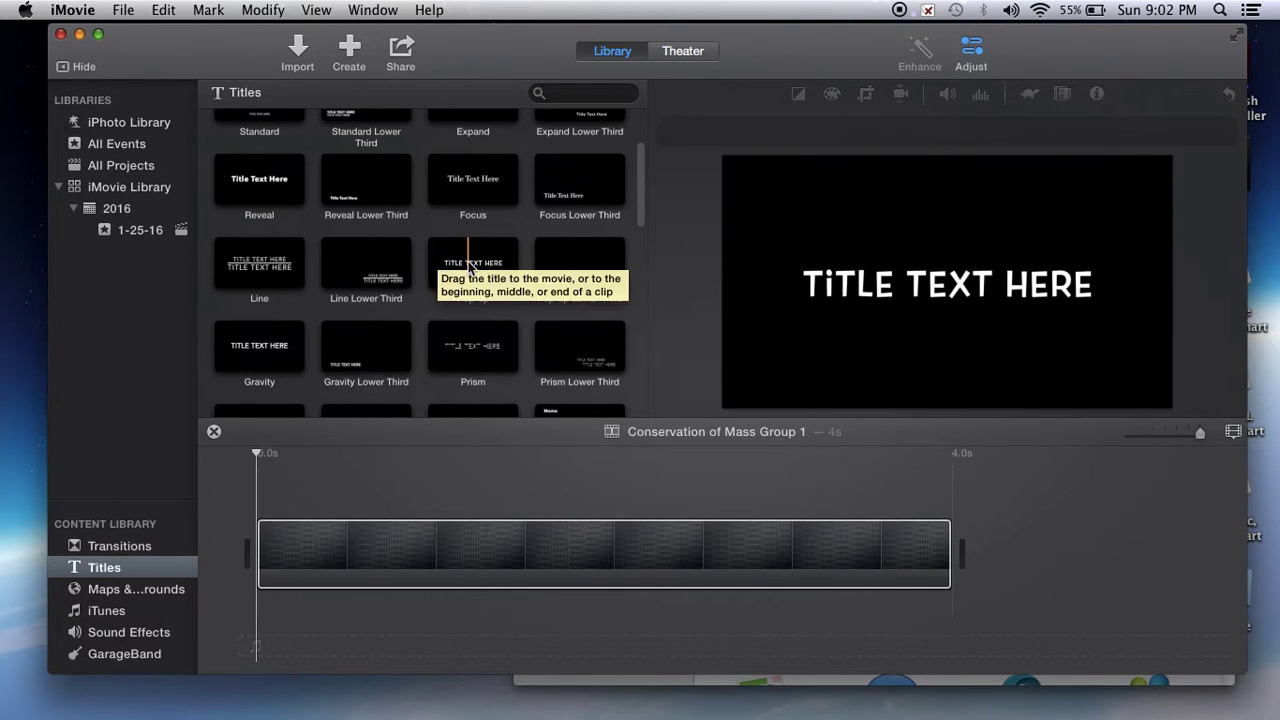
{"action": "left_click_drag", "start_coordinate": [474, 268], "coordinate": [298, 545]}
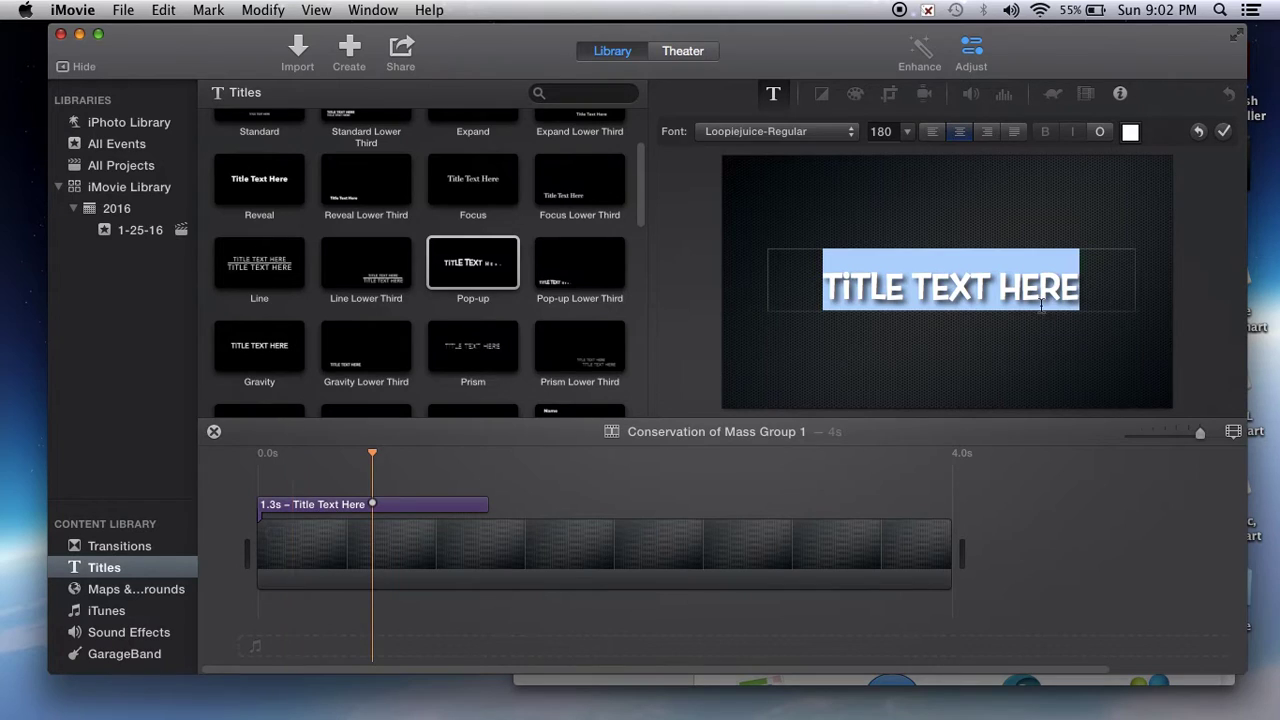
{"action": "key", "text": "BackSpace"}
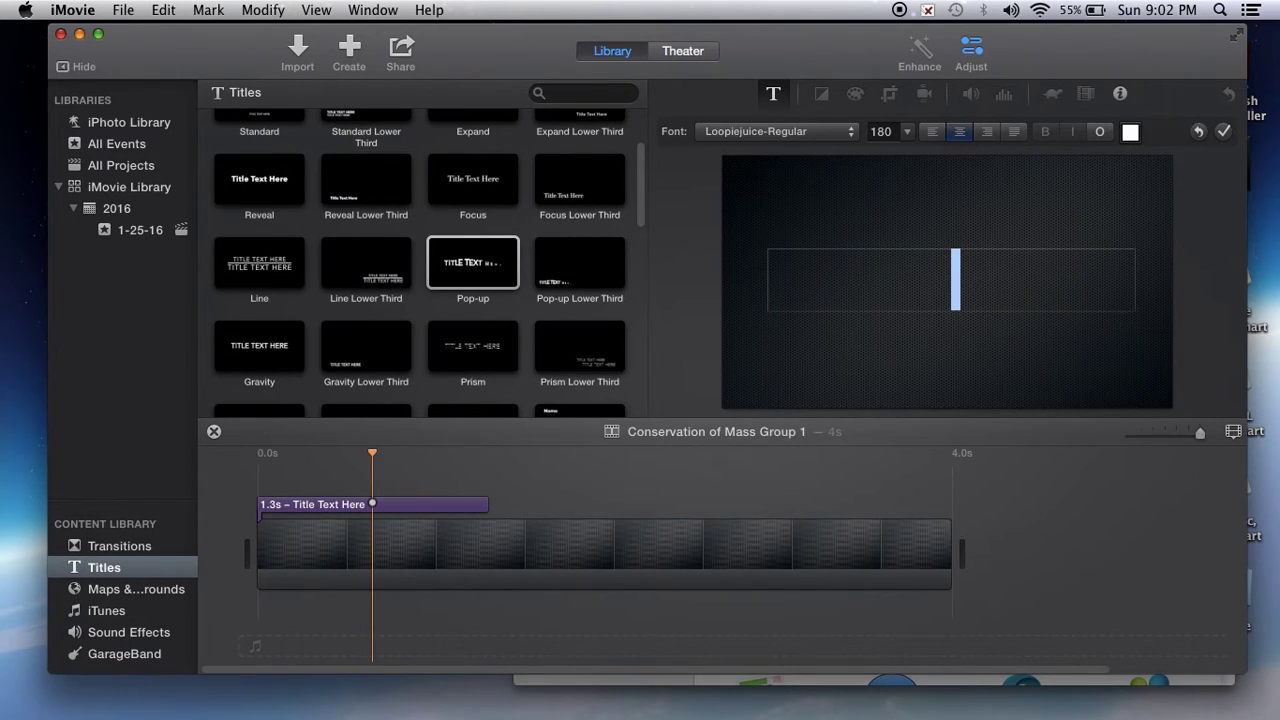
{"action": "type", "text": "LAW OF"}
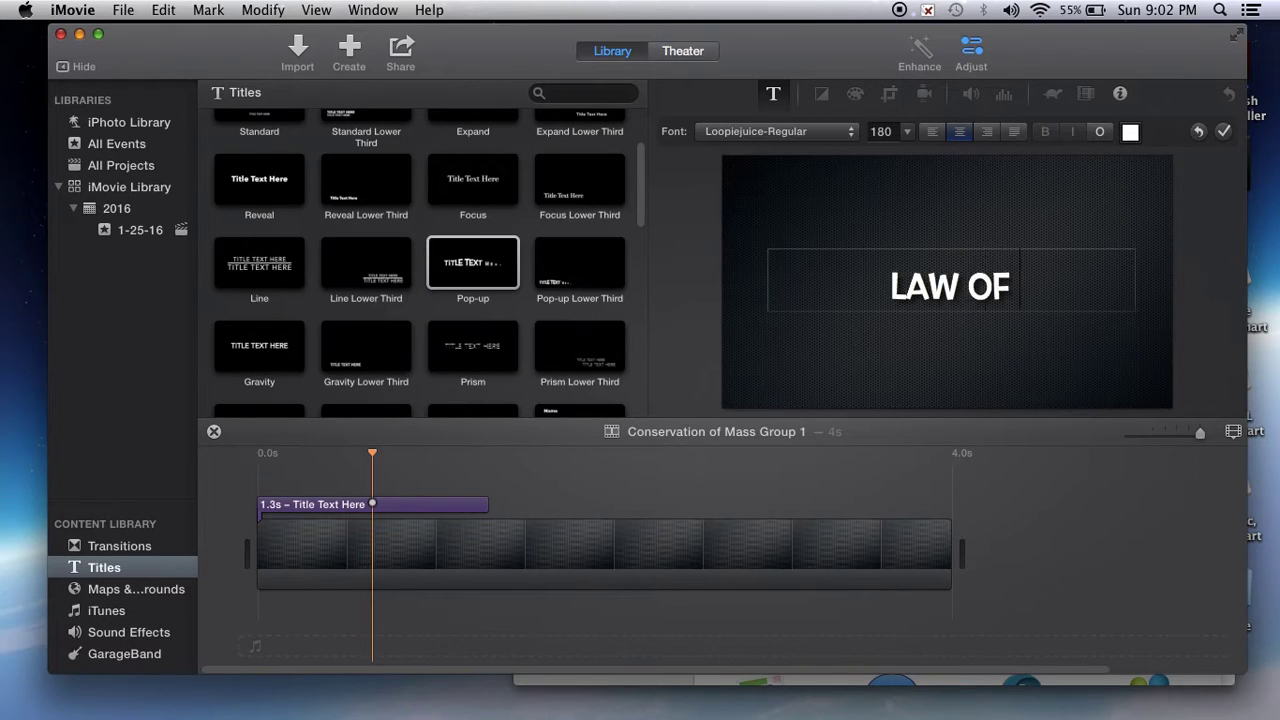
{"action": "type", "text": " CONSERVATION OF"}
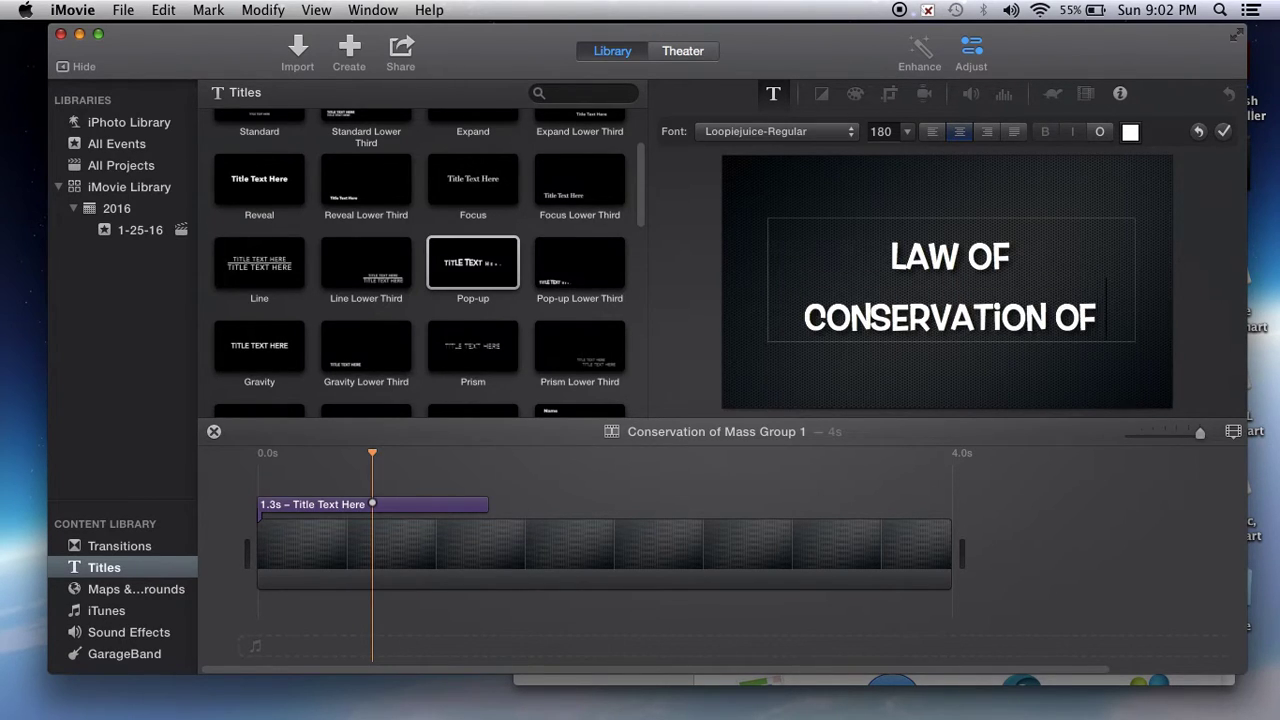
{"action": "type", "text": " MASS"}
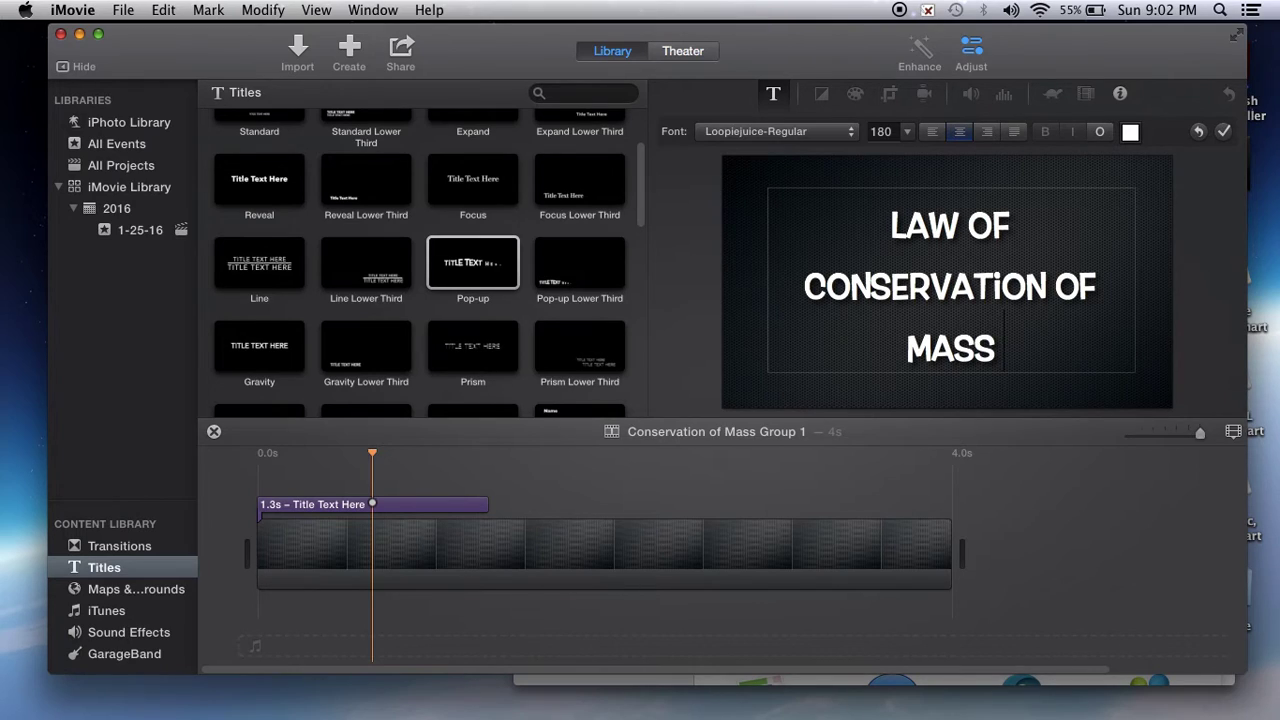
{"action": "type", "text": " EXPLAINED..."}
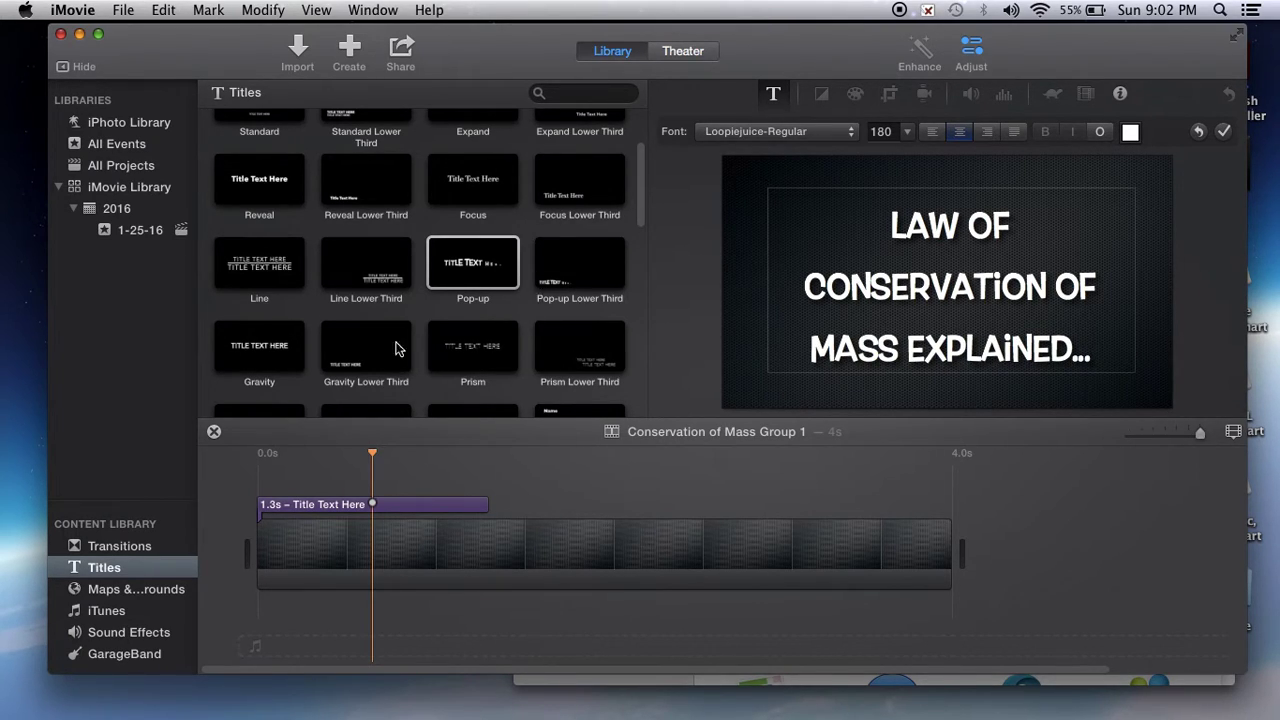
- Clear the Pop-up title's text and delete the title clip from the timeline
{"action": "double_click", "coordinate": [407, 507]}
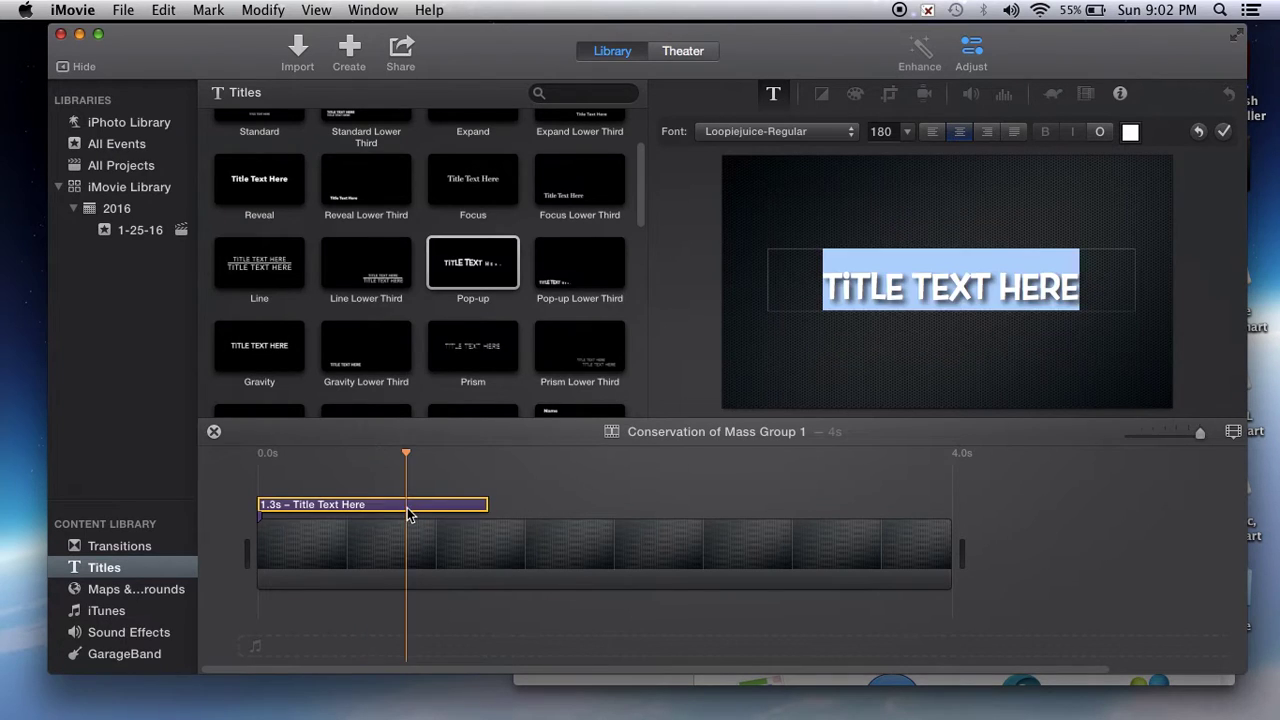
{"action": "right_click", "coordinate": [393, 508]}
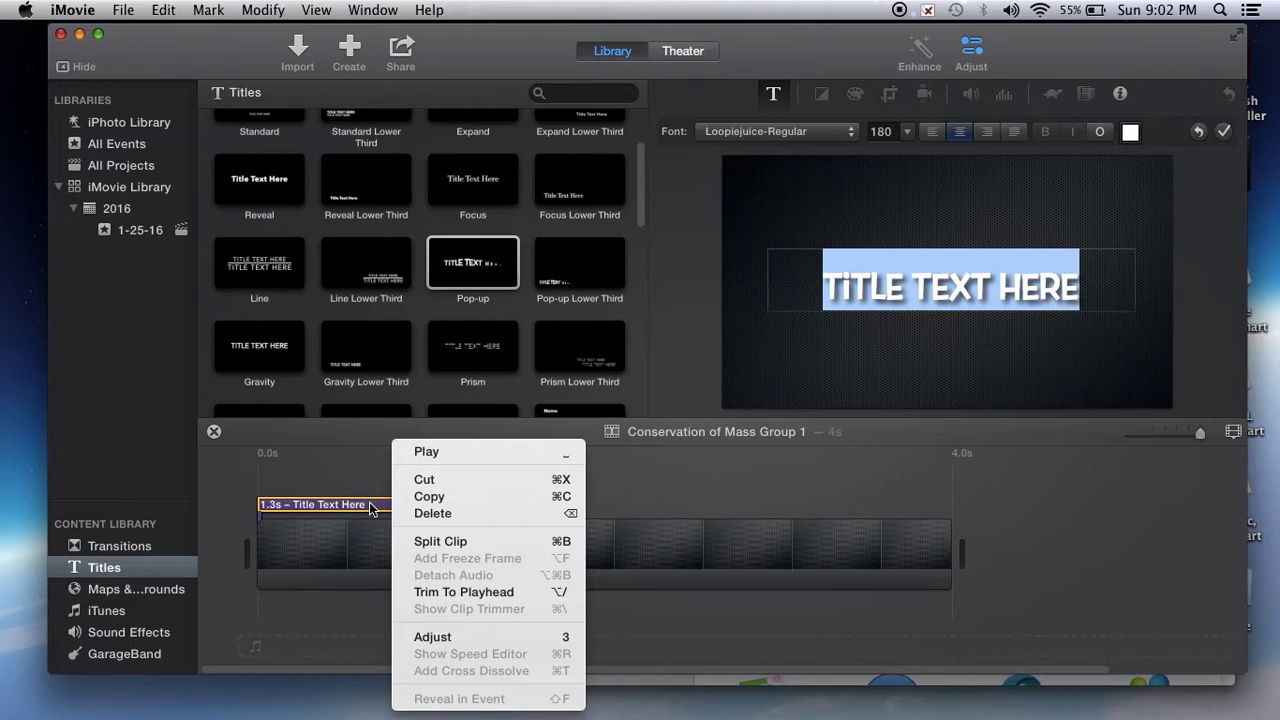
{"action": "key", "text": "Escape"}
{"action": "key", "text": "BackSpace"}
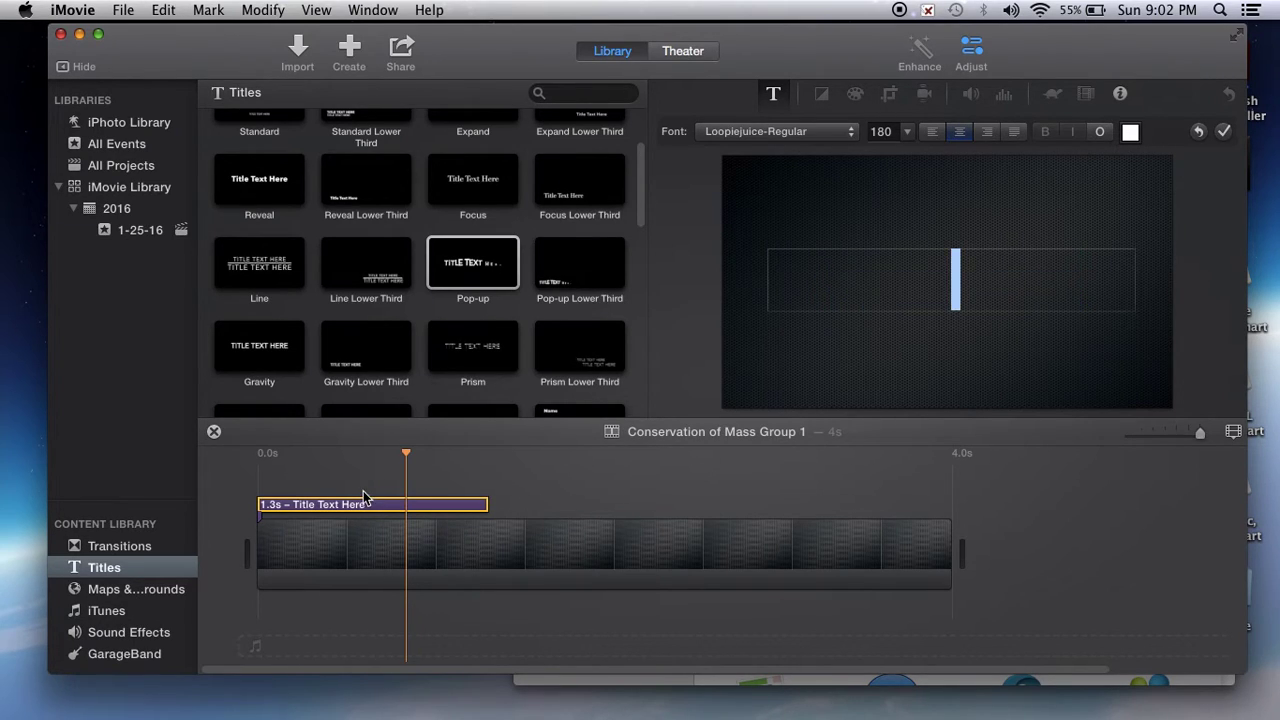
{"action": "left_click", "coordinate": [485, 487]}
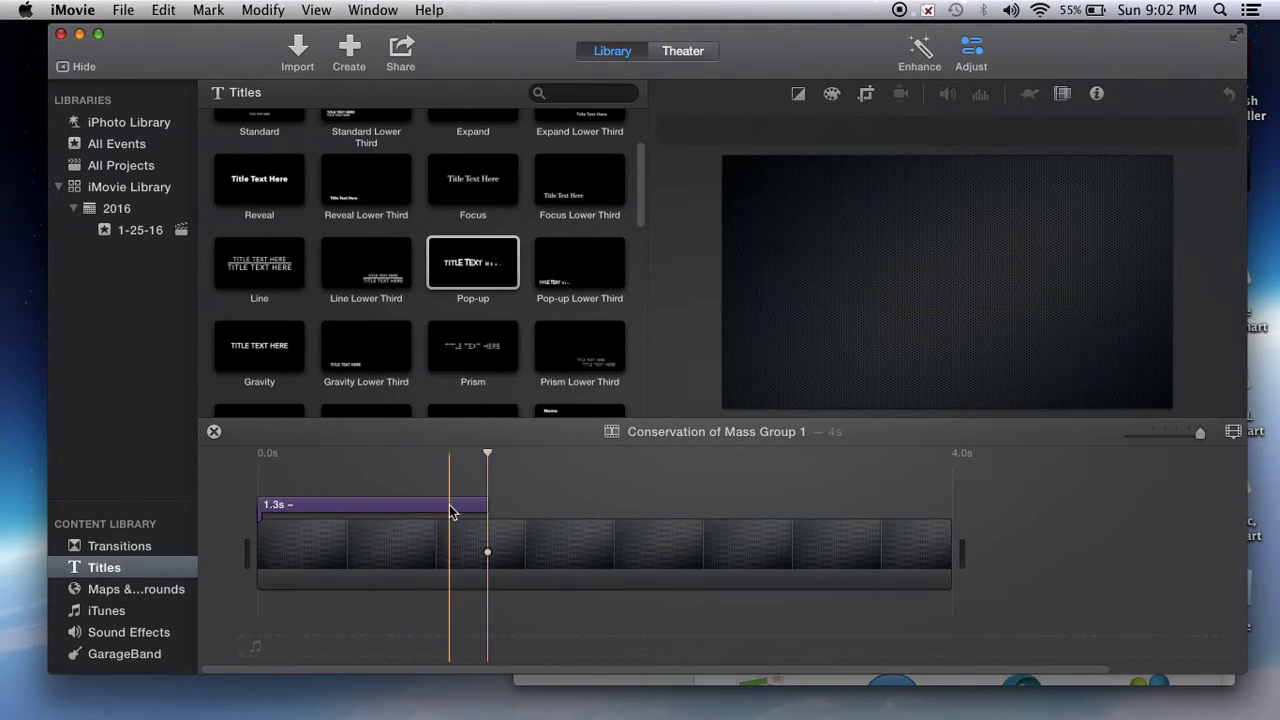
{"action": "left_click", "coordinate": [448, 508]}
{"action": "key", "text": "BackSpace"}
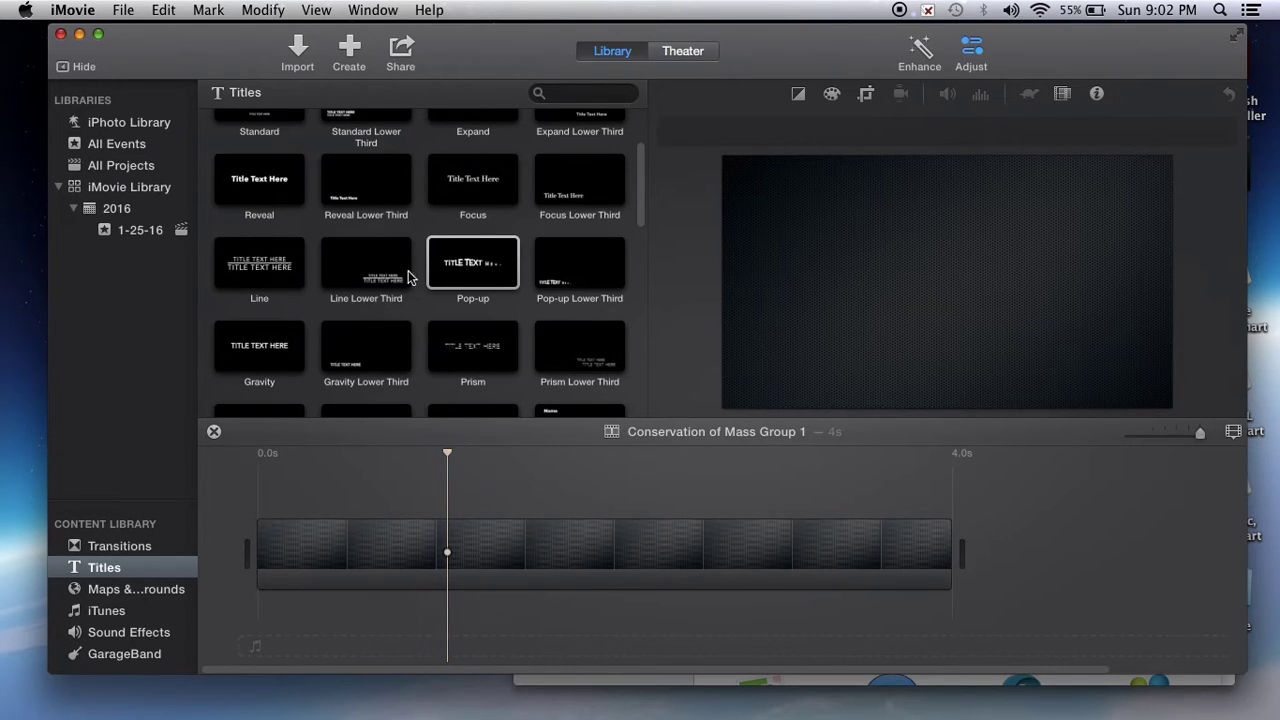
- Drop a Standard Lower Third at the clip's start with first line 'LAW OF CONSERVATION OF MASS EXPLAINED'
{"action": "left_click", "coordinate": [440, 272]}
{"action": "scroll", "coordinate": [460, 220], "scroll_direction": "up", "scroll_amount": 2}
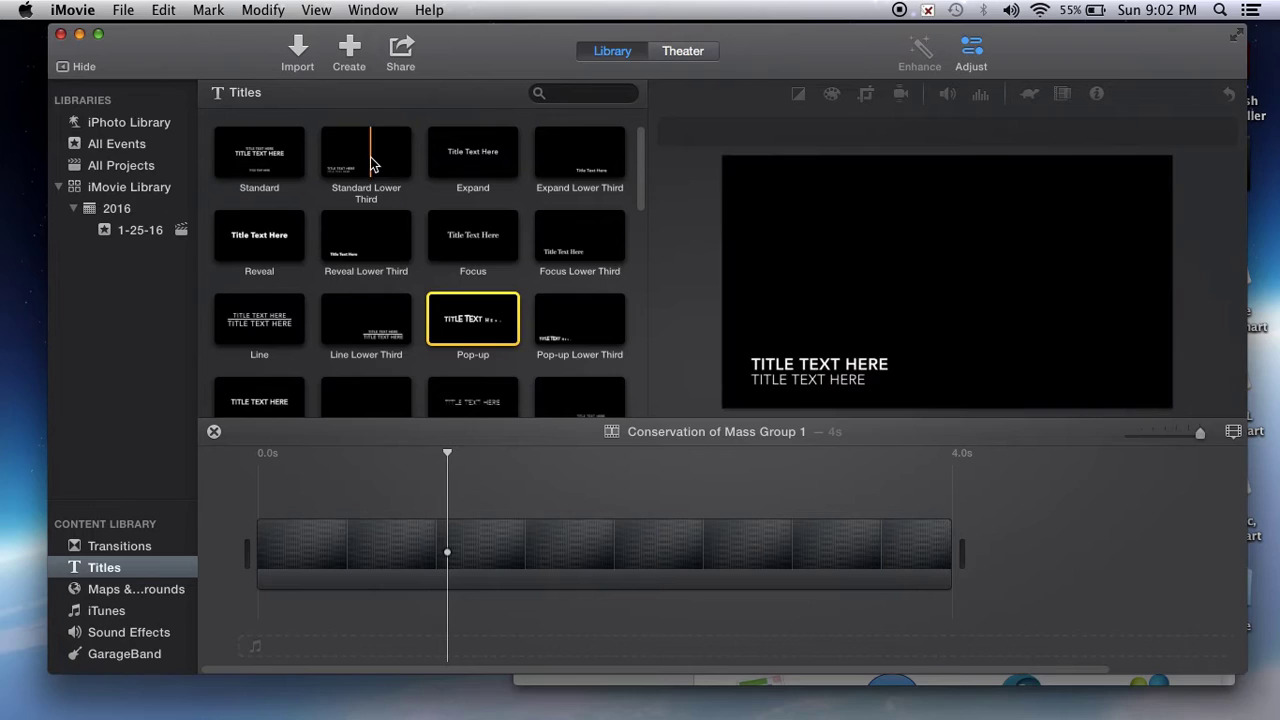
{"action": "left_click_drag", "start_coordinate": [371, 165], "coordinate": [314, 557]}
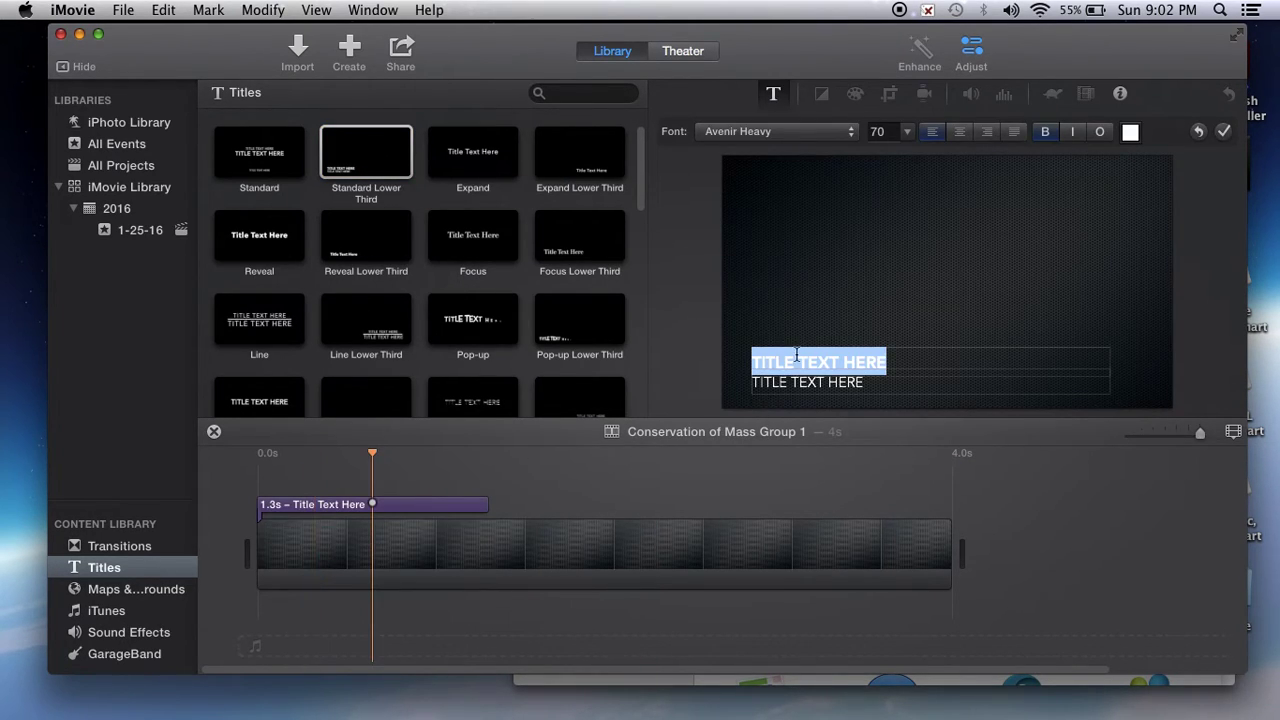
{"action": "type", "text": "LAW OF "}
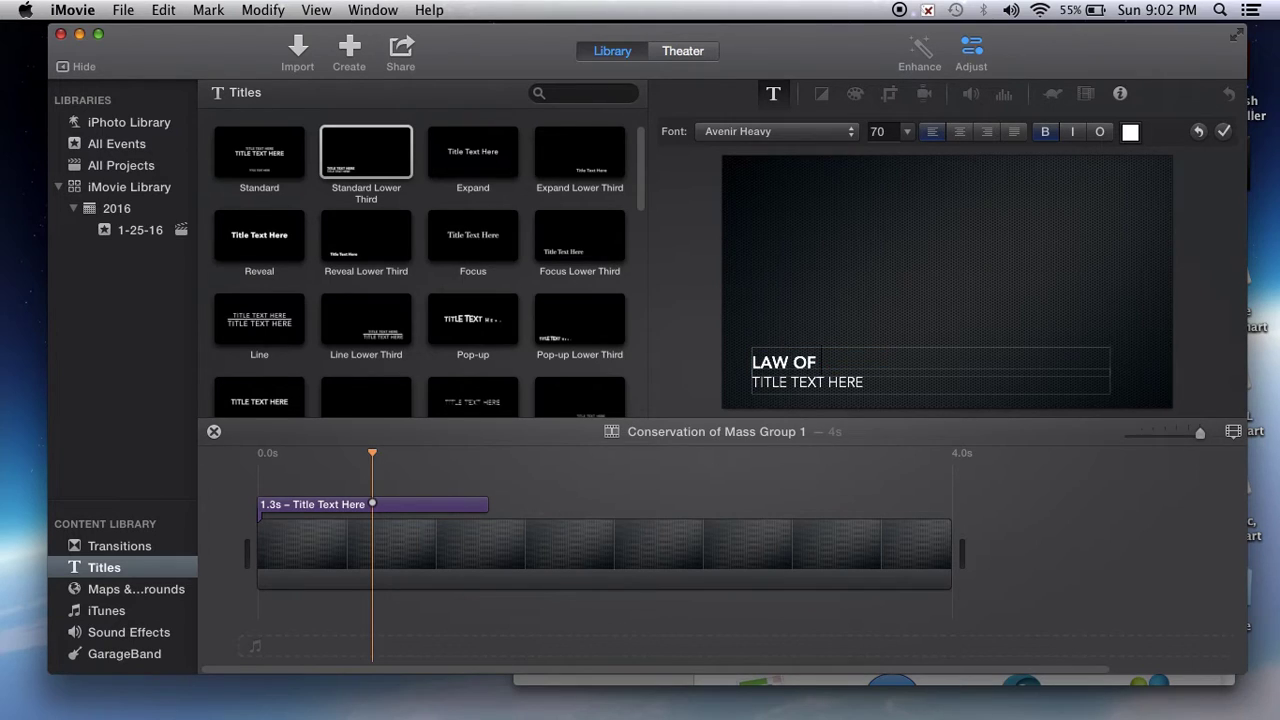
{"action": "type", "text": "CONSERVATION OF MAS"}
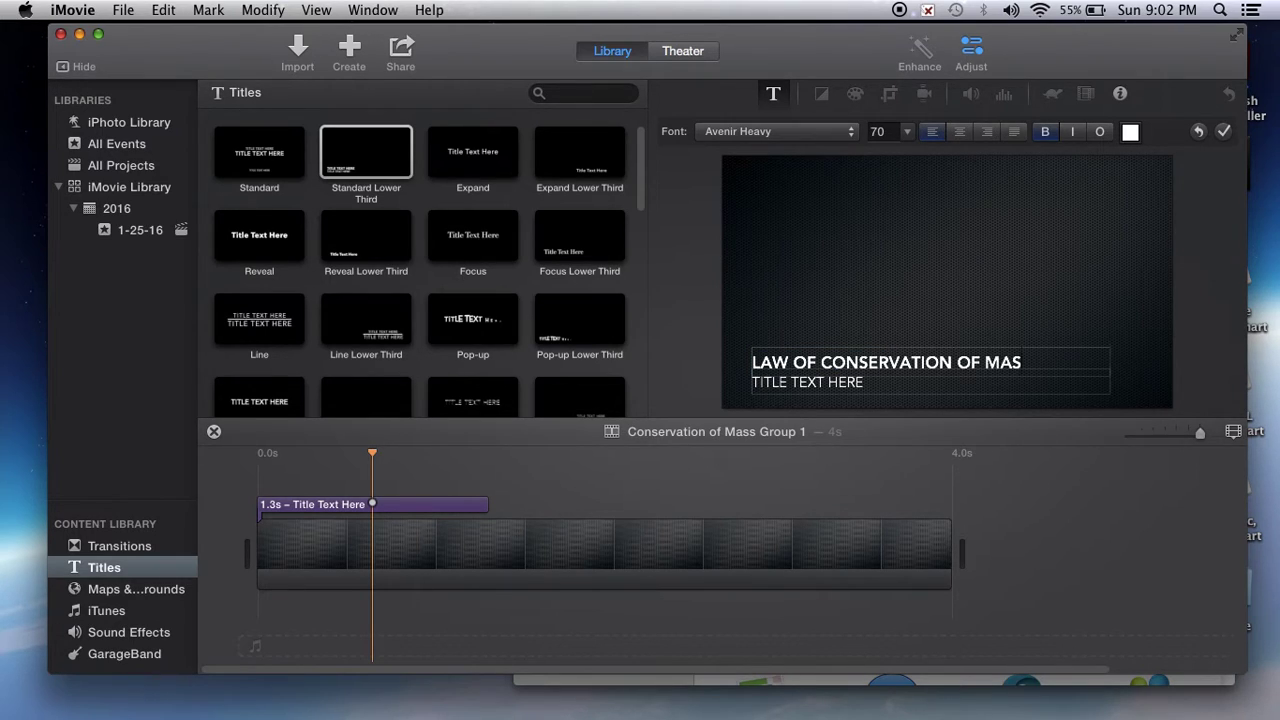
{"action": "type", "text": "S EXPLAINED..."}
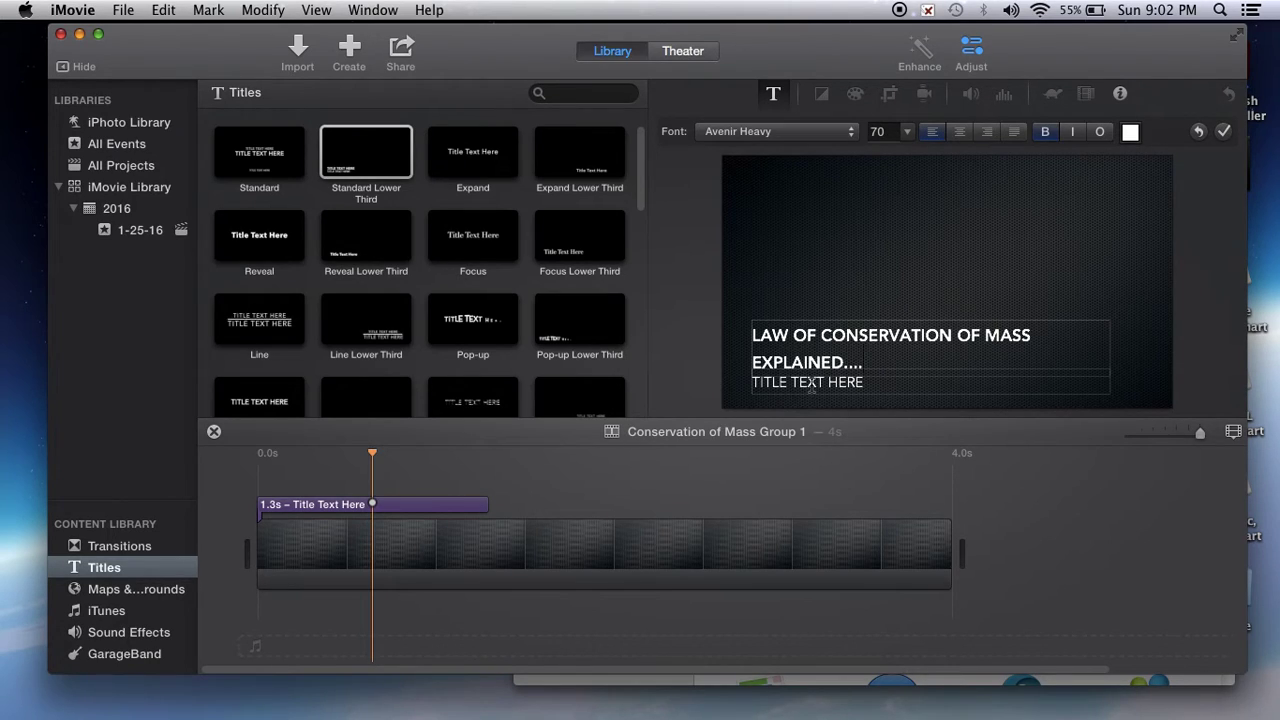
- Select the lower third's second line and delete its placeholder text
{"action": "left_click", "coordinate": [818, 386]}
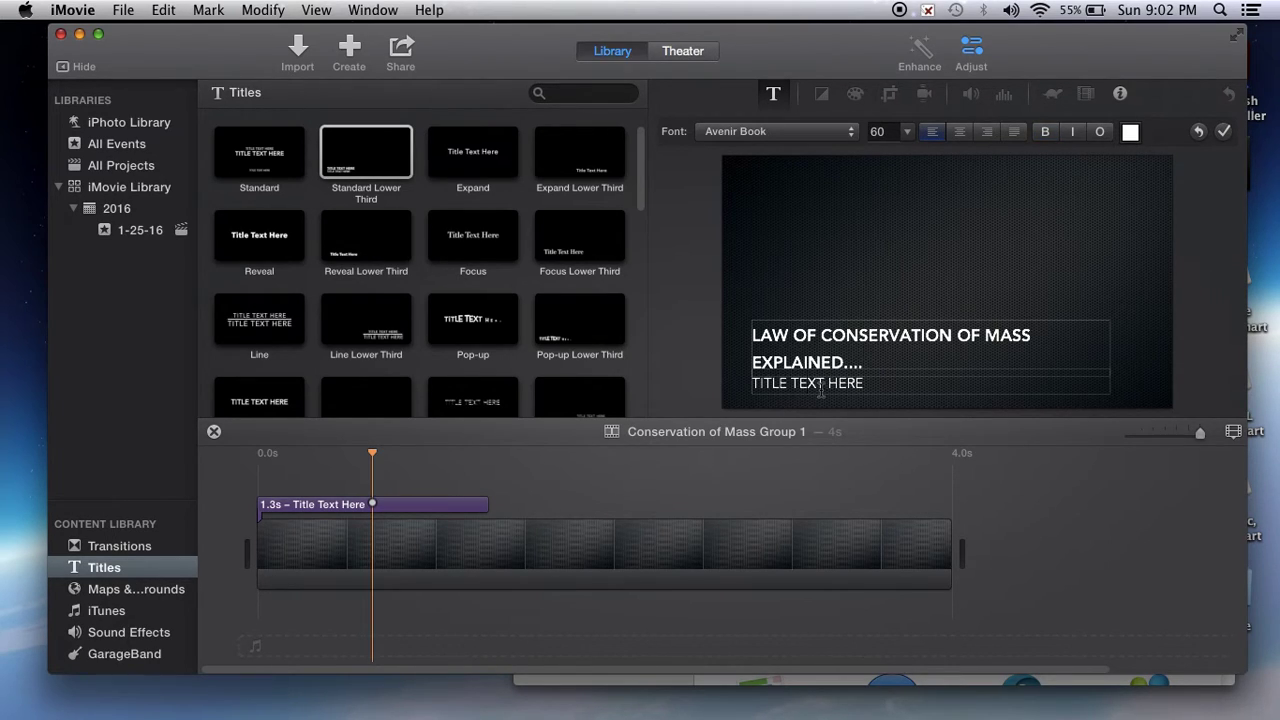
{"action": "triple_click", "coordinate": [820, 389]}
{"action": "key", "text": "BackSpace"}
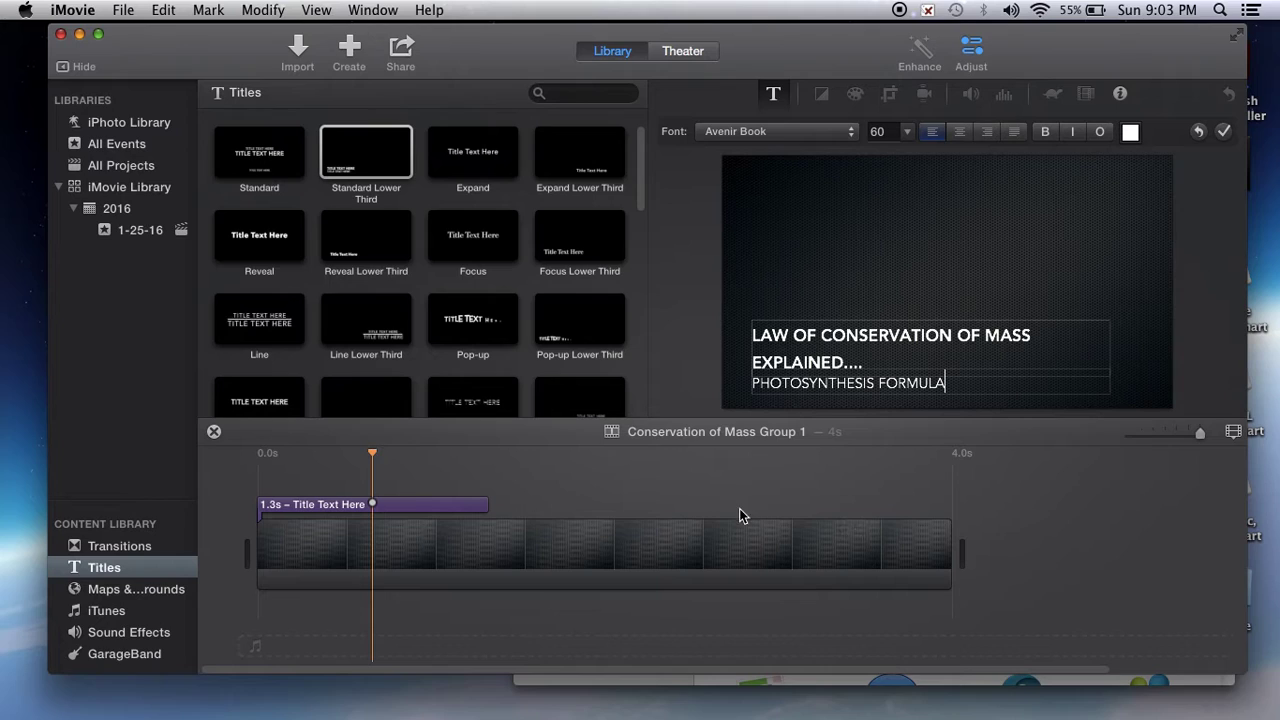
{"action": "scroll", "coordinate": [594, 306], "scroll_direction": "down", "scroll_amount": 5}
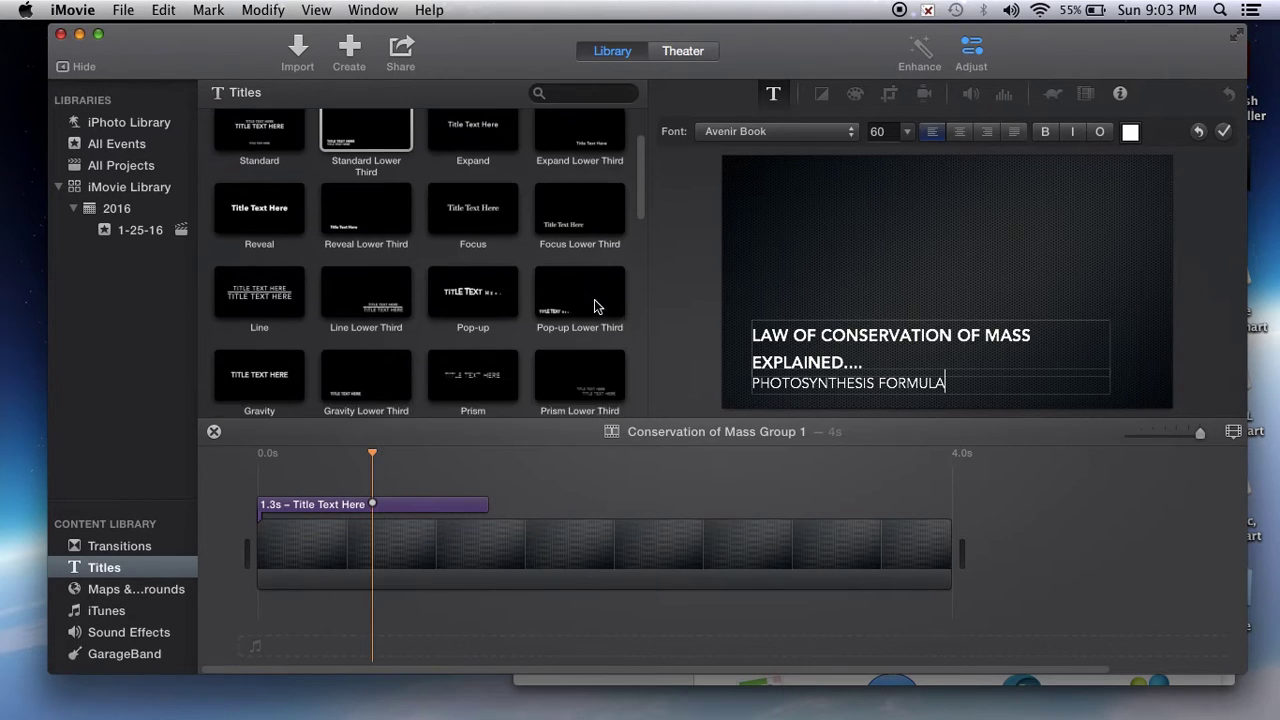
{"action": "scroll", "coordinate": [588, 320], "scroll_direction": "down", "scroll_amount": 2}
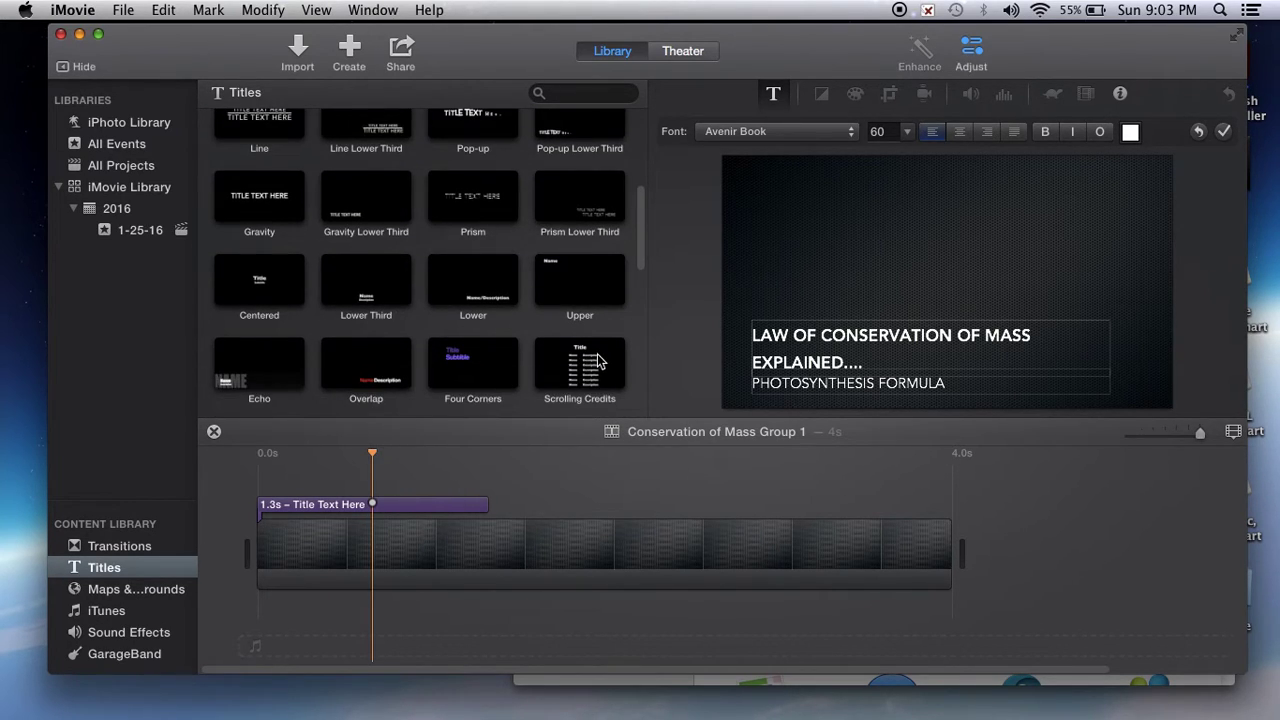
{"action": "left_click", "coordinate": [580, 366]}
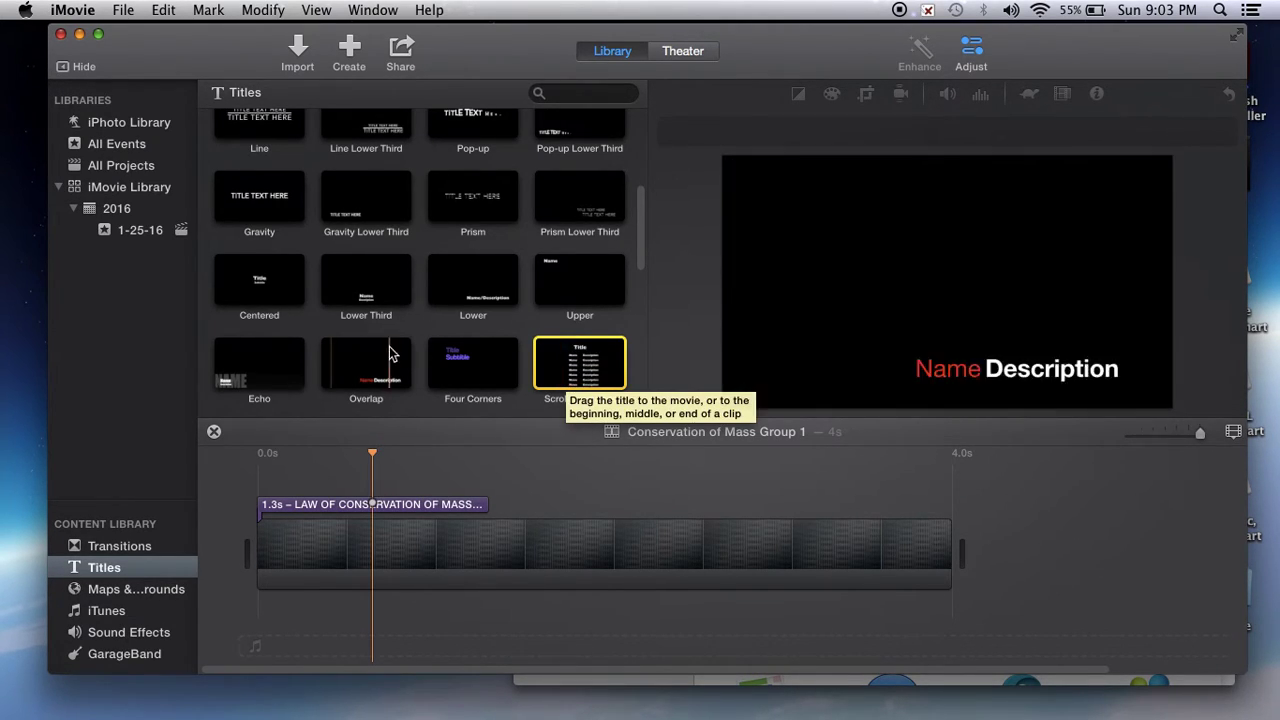
{"action": "scroll", "coordinate": [390, 353], "scroll_direction": "up", "scroll_amount": 2}
{"action": "scroll", "coordinate": [390, 353], "scroll_direction": "up", "scroll_amount": 1}
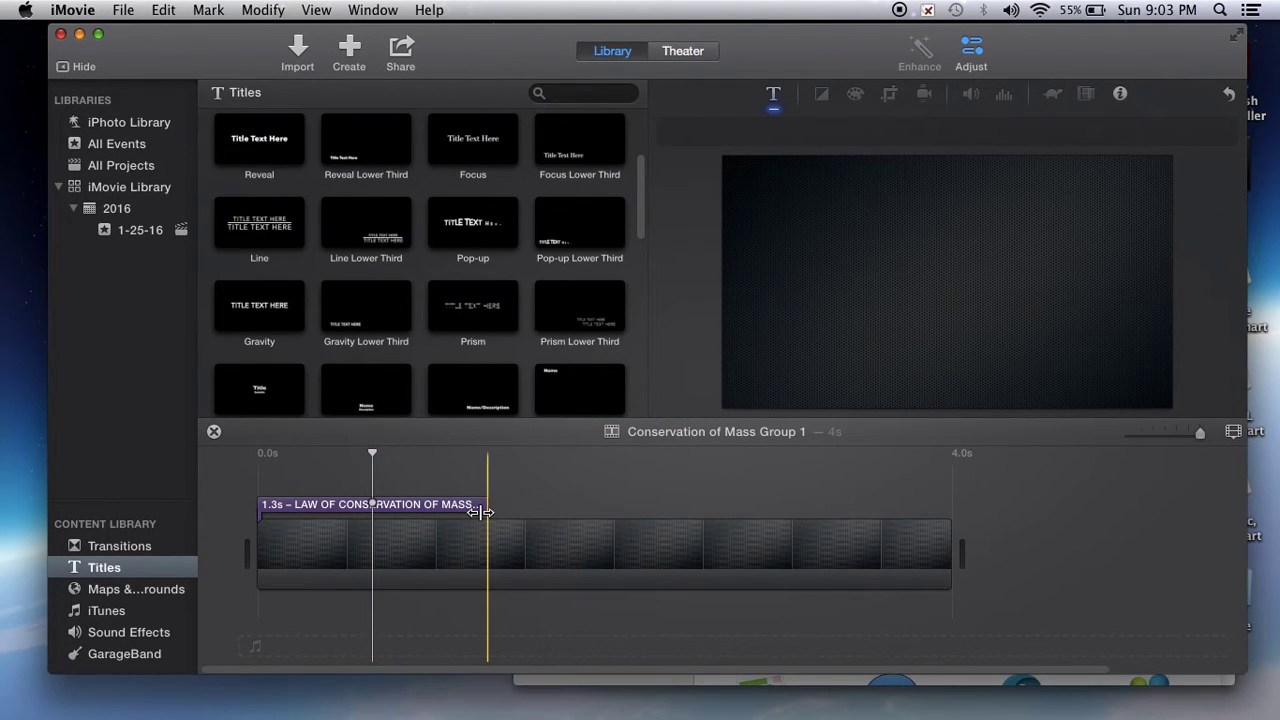
- Extend the title's right edge so it spans the full 4.0-second Industrial clip
{"action": "left_click", "coordinate": [442, 508]}
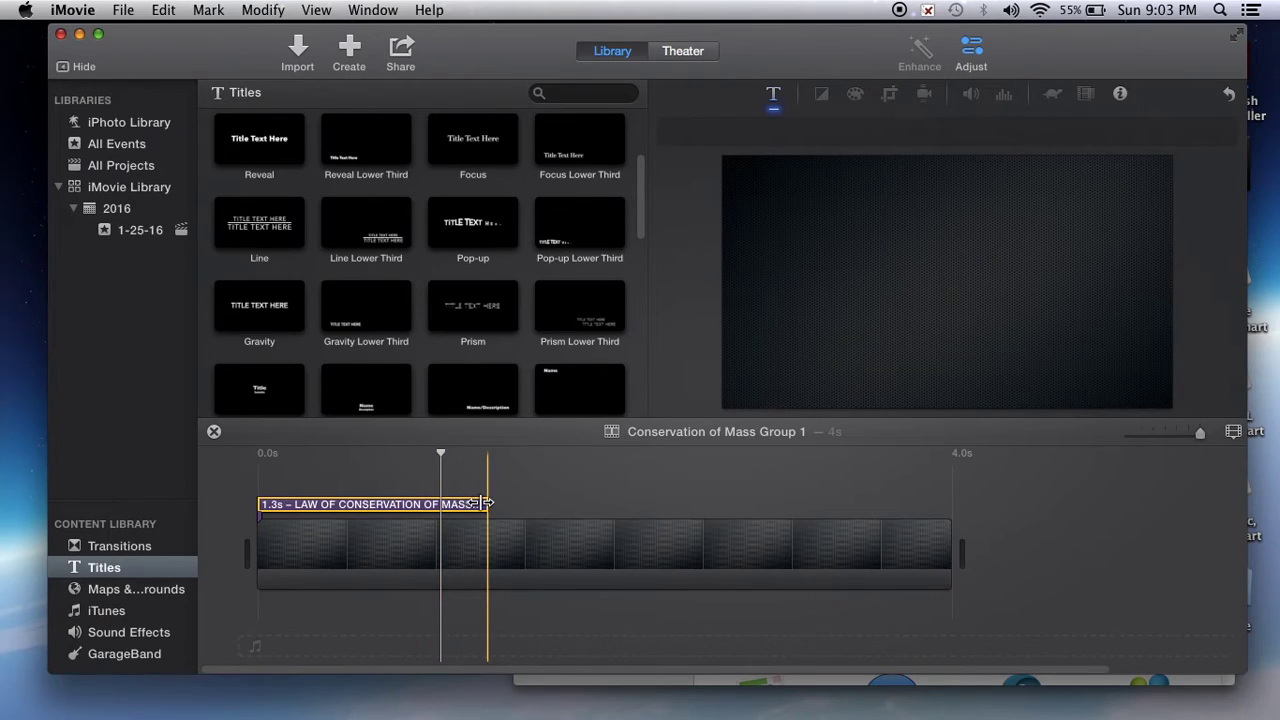
{"action": "left_click_drag", "start_coordinate": [489, 504], "coordinate": [955, 508]}
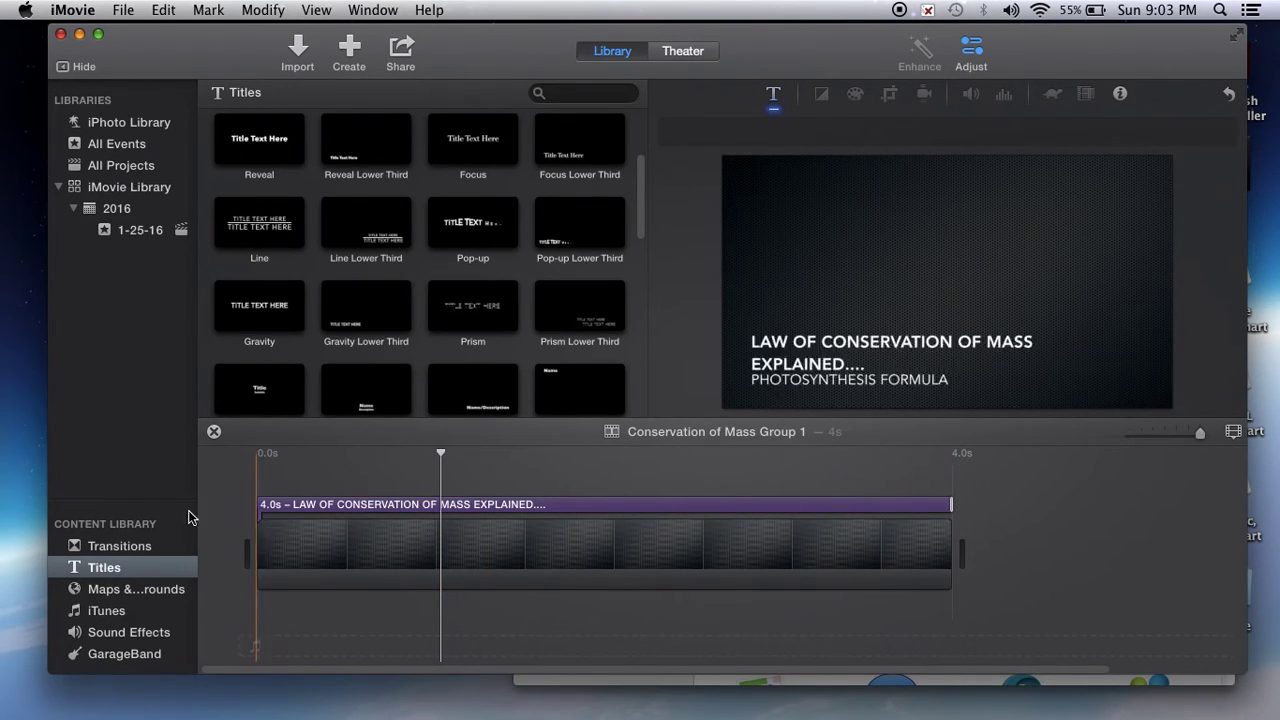
{"action": "left_click", "coordinate": [508, 523]}
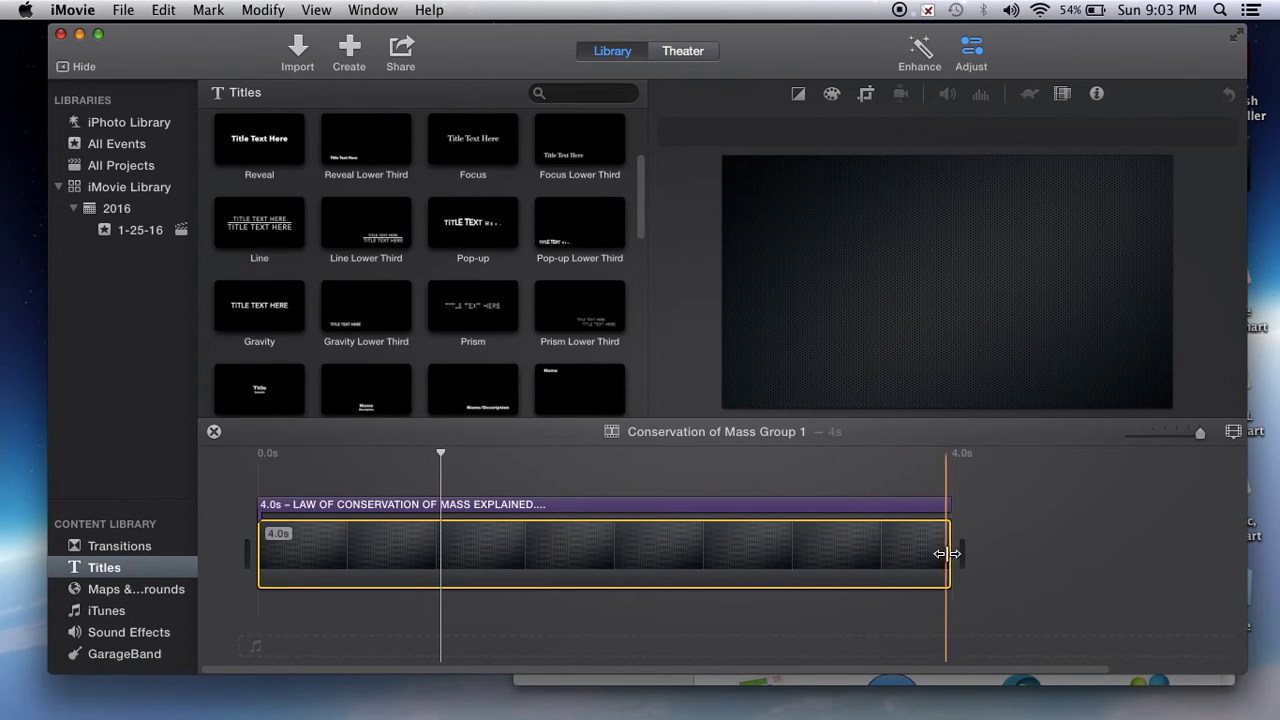
- Trim the Industrial clip and its title both down to 3.4 seconds
{"action": "left_click_drag", "start_coordinate": [950, 553], "coordinate": [840, 549]}
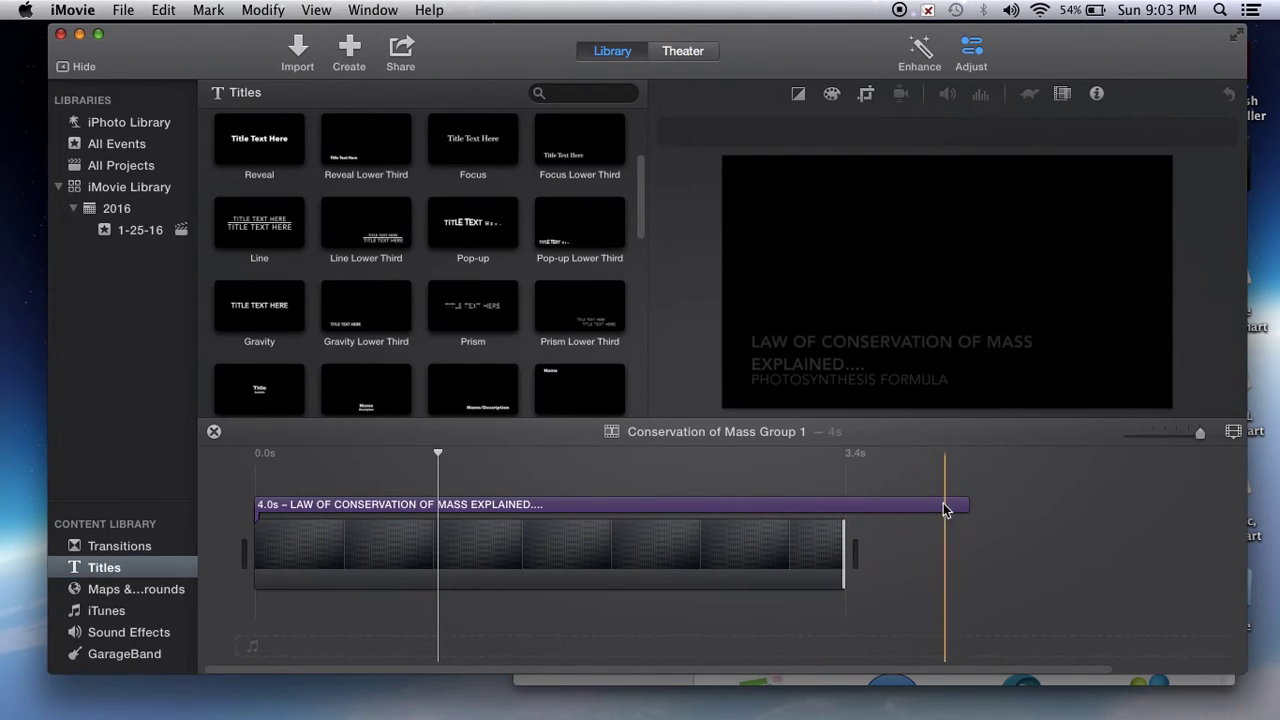
{"action": "left_click", "coordinate": [966, 511]}
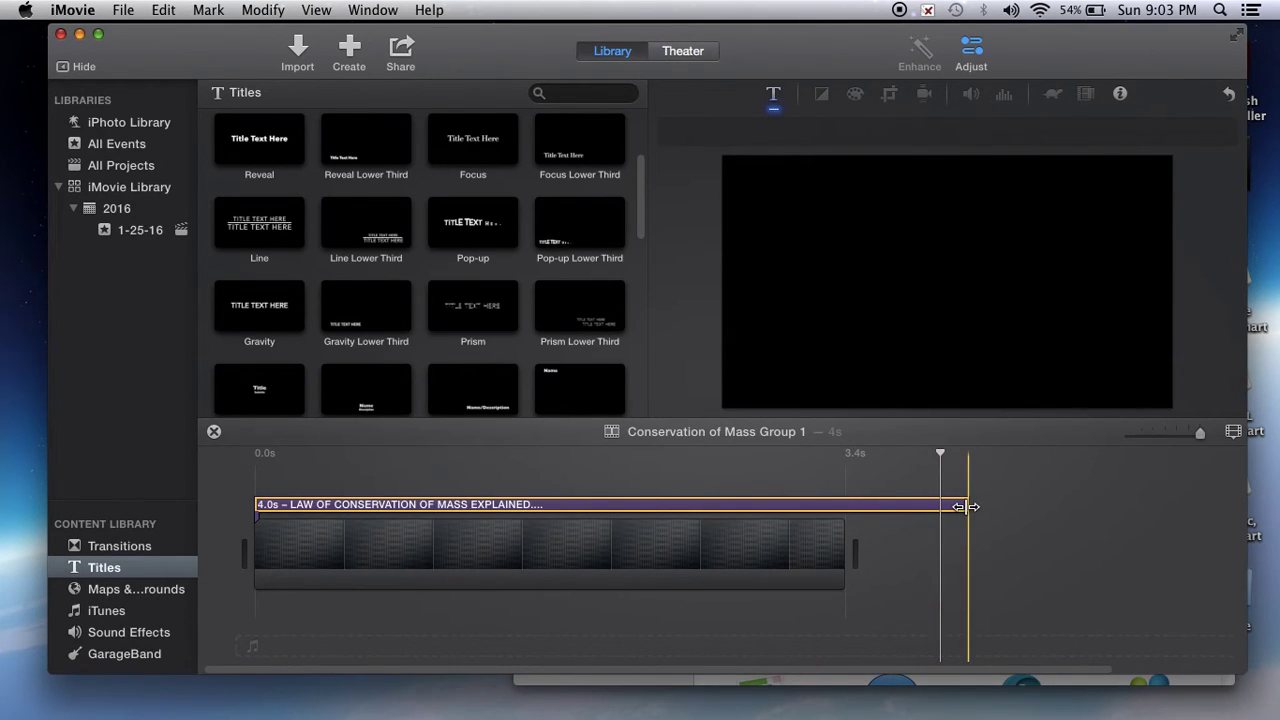
{"action": "left_click_drag", "start_coordinate": [966, 507], "coordinate": [853, 505]}
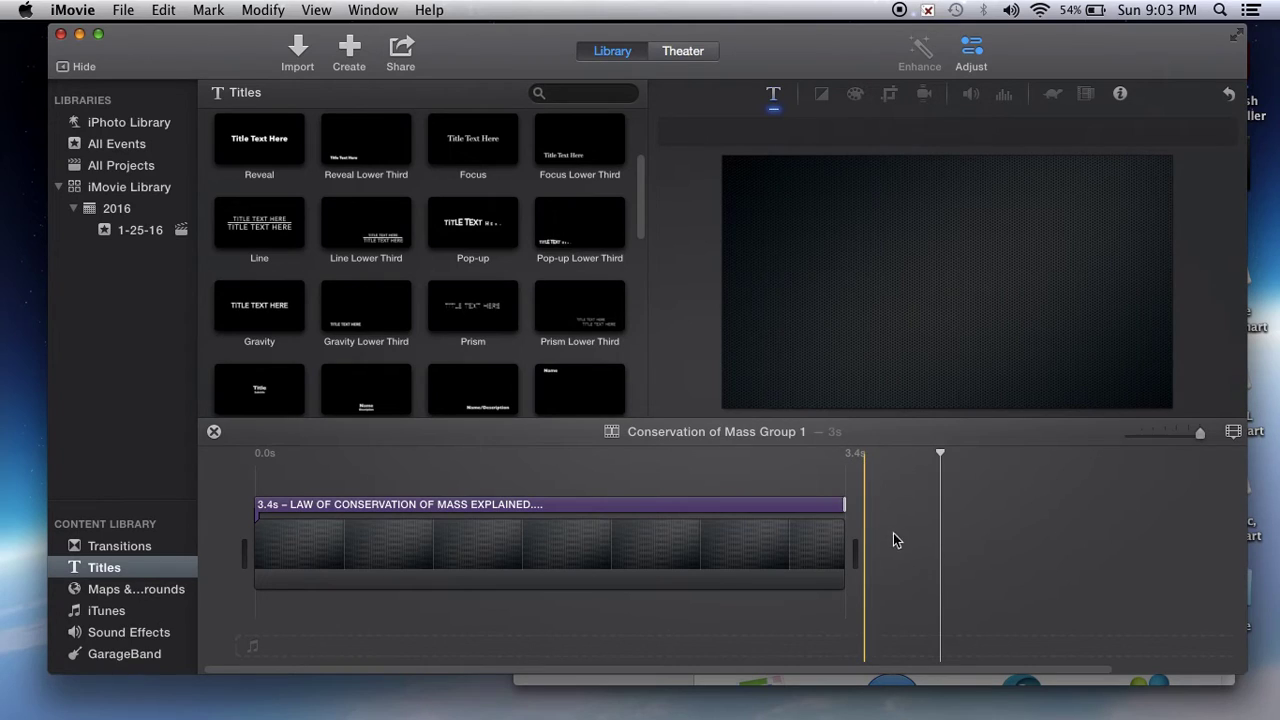
{"action": "left_click", "coordinate": [820, 555]}
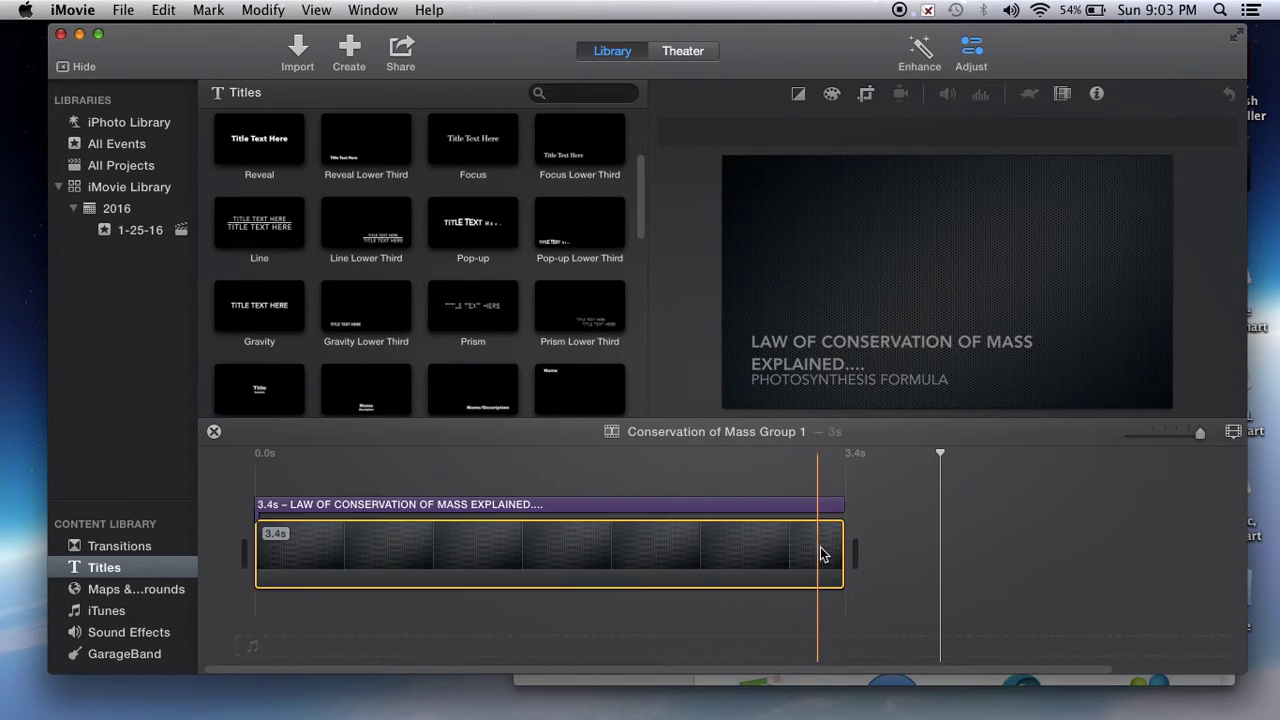
- Select the title and keep its first line in Avenir Heavy at size 70
{"action": "left_click", "coordinate": [545, 506]}
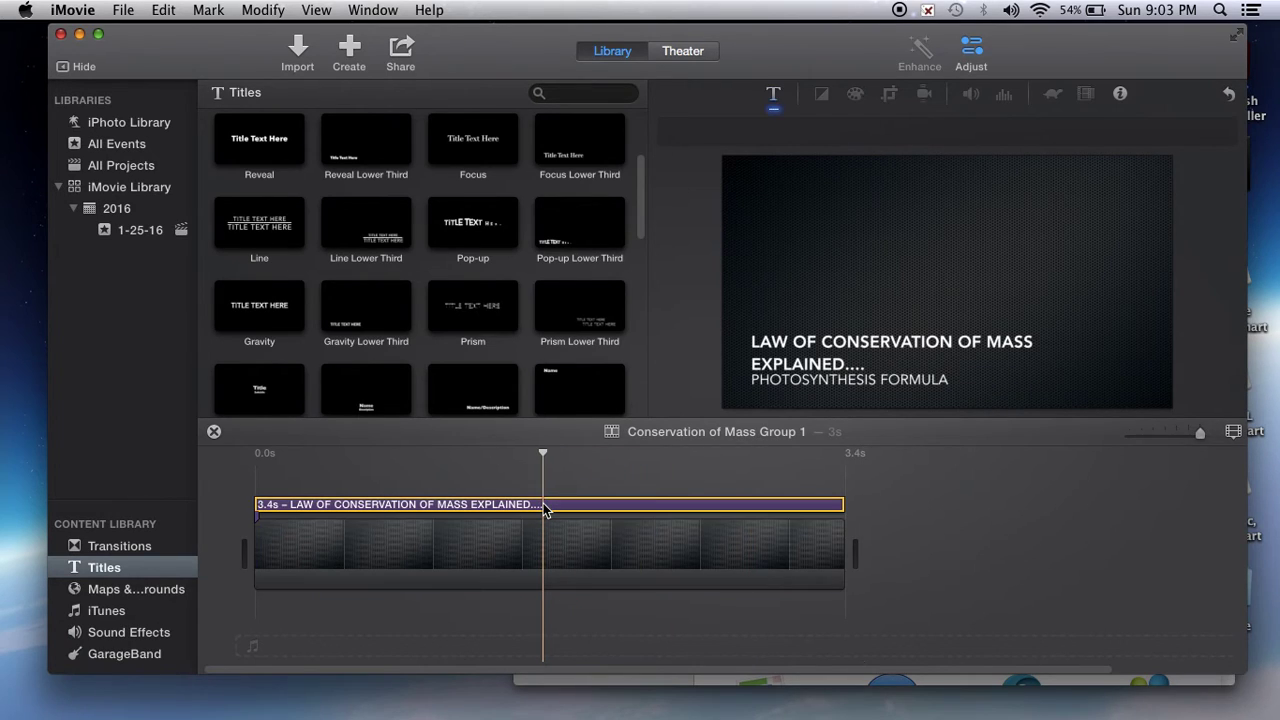
{"action": "left_click", "coordinate": [776, 96]}
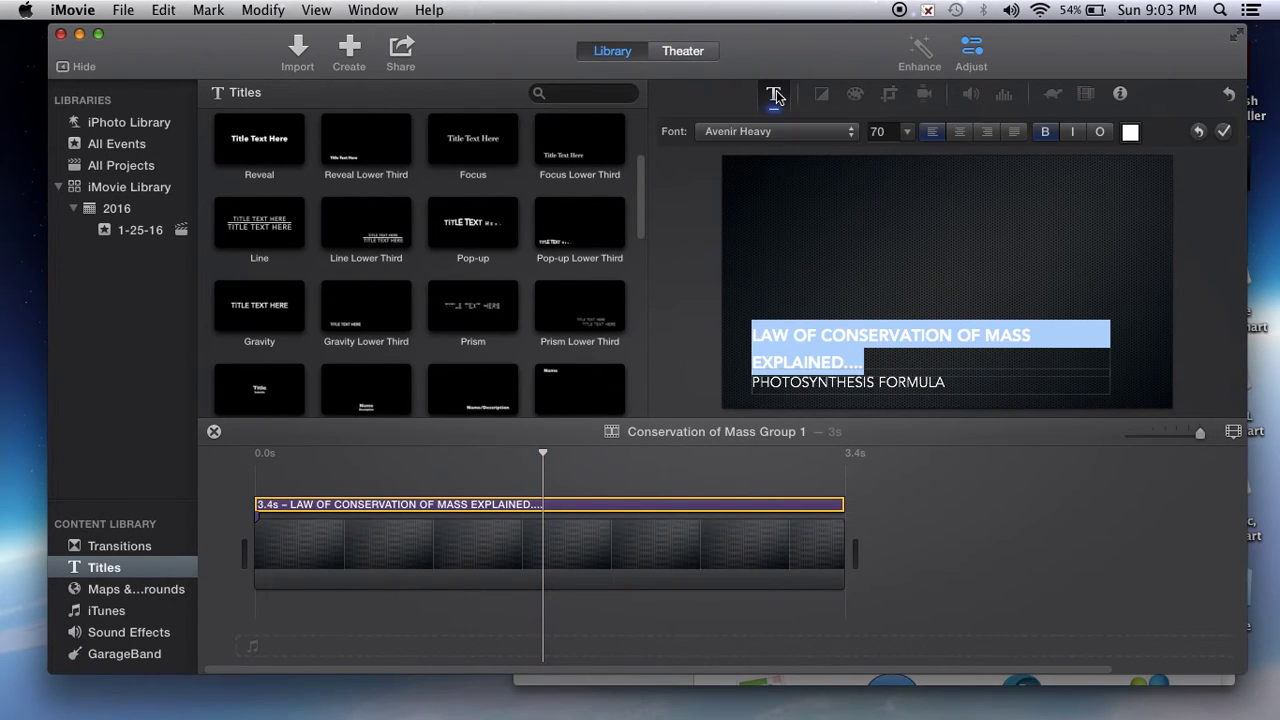
{"action": "left_click", "coordinate": [786, 136]}
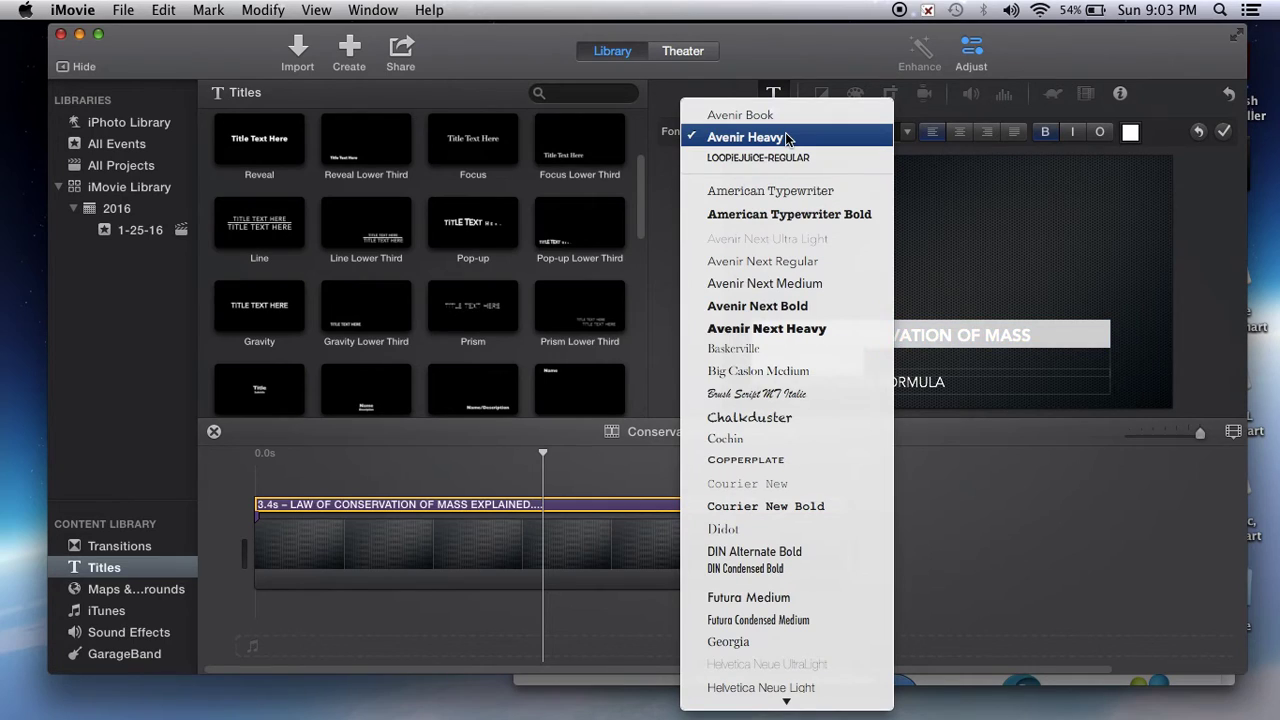
{"action": "left_click", "coordinate": [786, 138]}
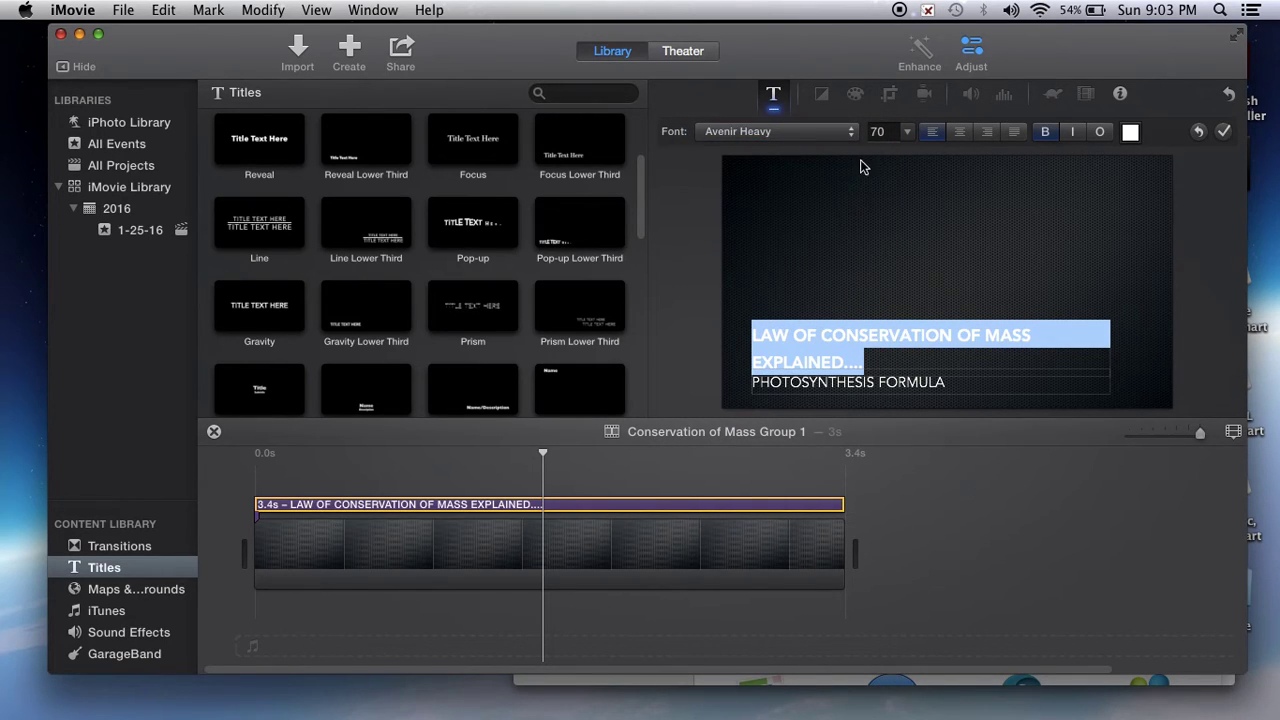
{"action": "left_click", "coordinate": [906, 132]}
{"action": "left_click", "coordinate": [903, 132]}
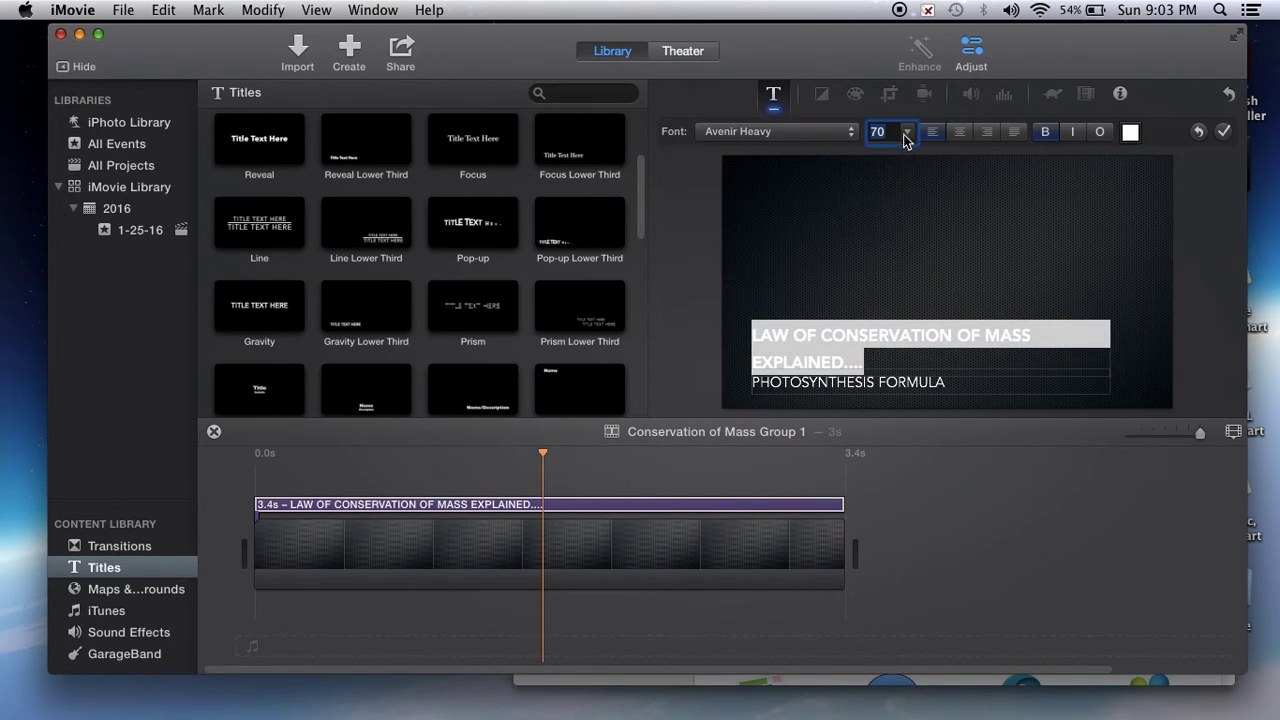
- Make the title's first line left-aligned and bold
{"action": "left_click", "coordinate": [959, 132]}
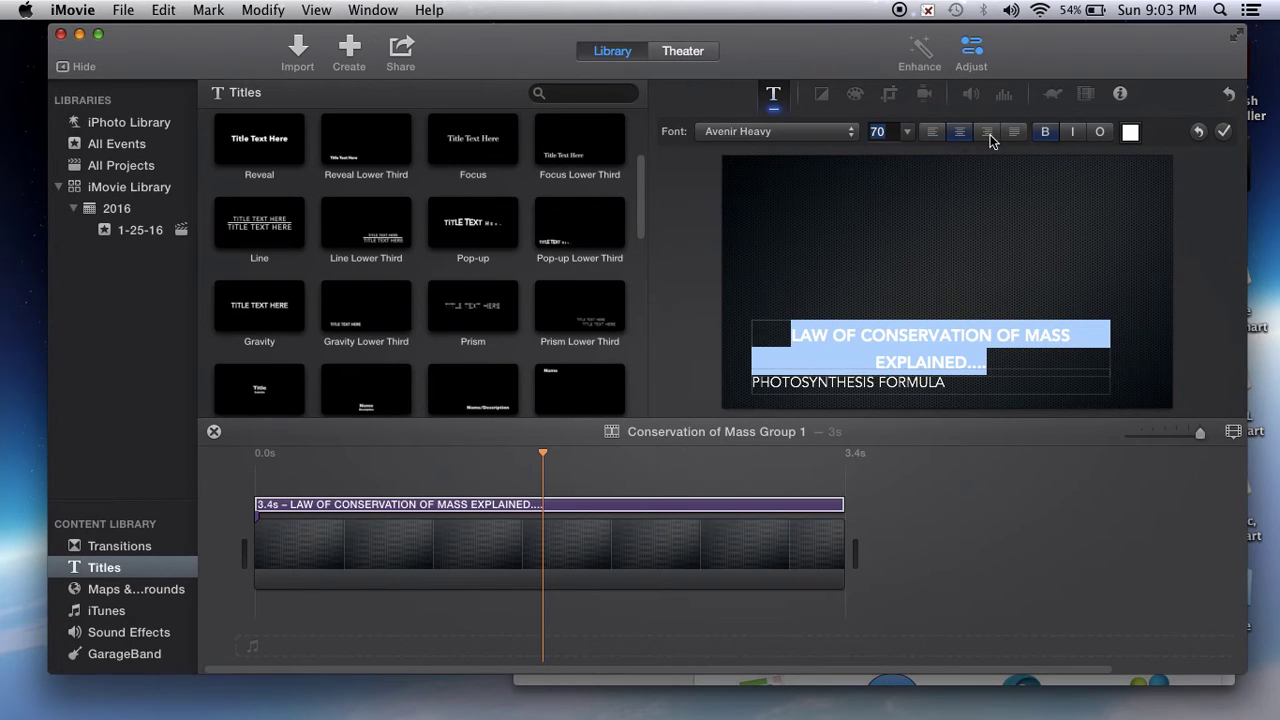
{"action": "left_click", "coordinate": [987, 132]}
{"action": "left_click", "coordinate": [937, 137]}
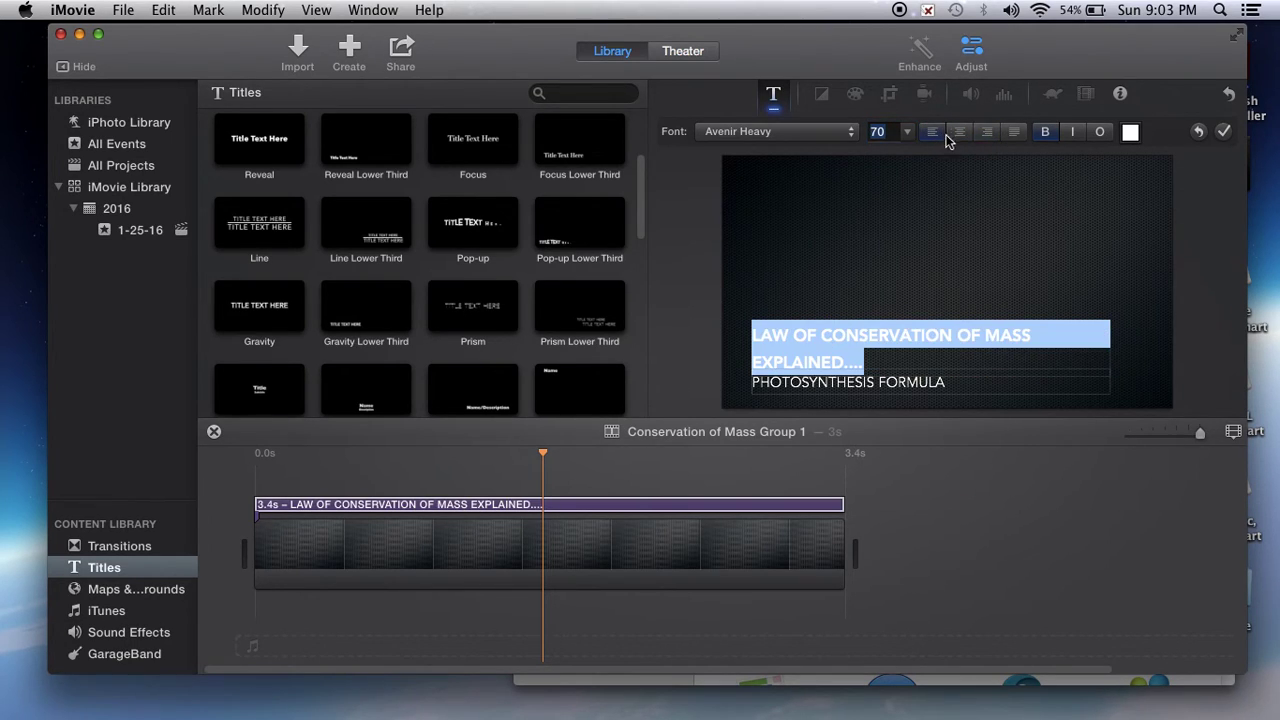
{"action": "left_click", "coordinate": [1045, 137]}
- Colour 'LAW OF CONSERVATION OF MASS EXPLAINED....' bright green and close the colour picker
{"action": "left_click", "coordinate": [1134, 136]}
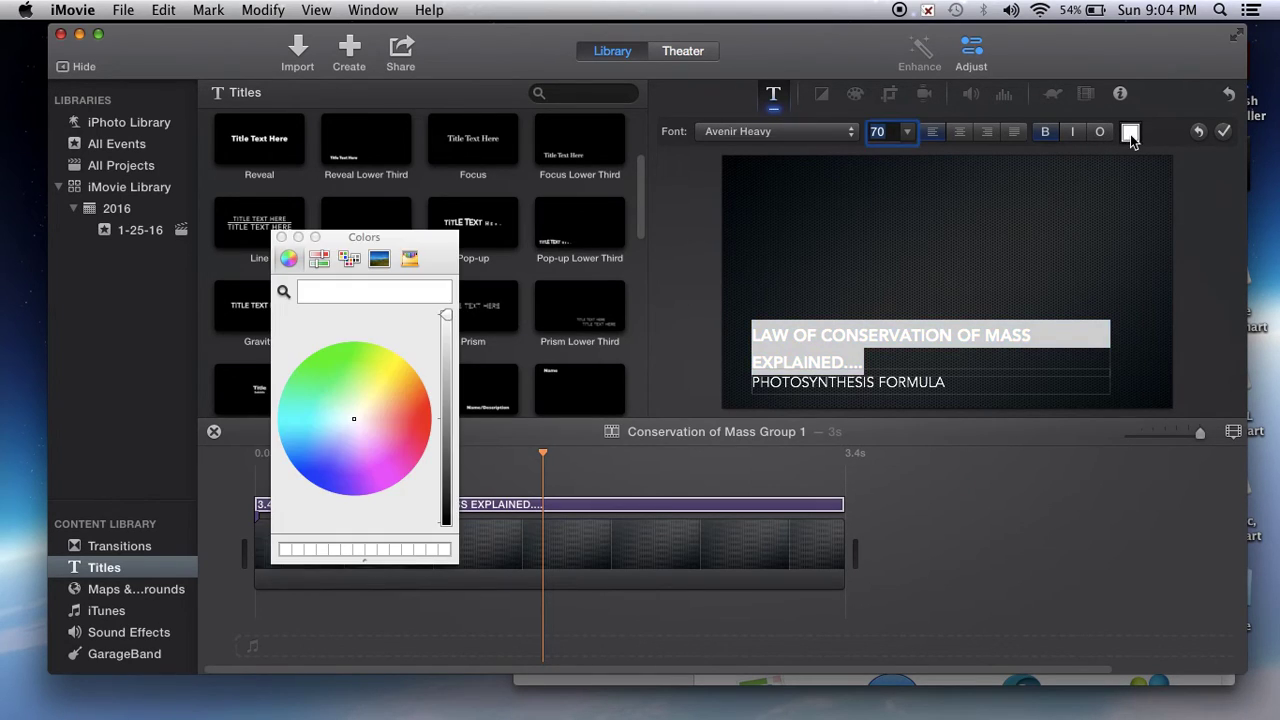
{"action": "left_click", "coordinate": [418, 422]}
{"action": "left_click_drag", "start_coordinate": [417, 419], "coordinate": [336, 350]}
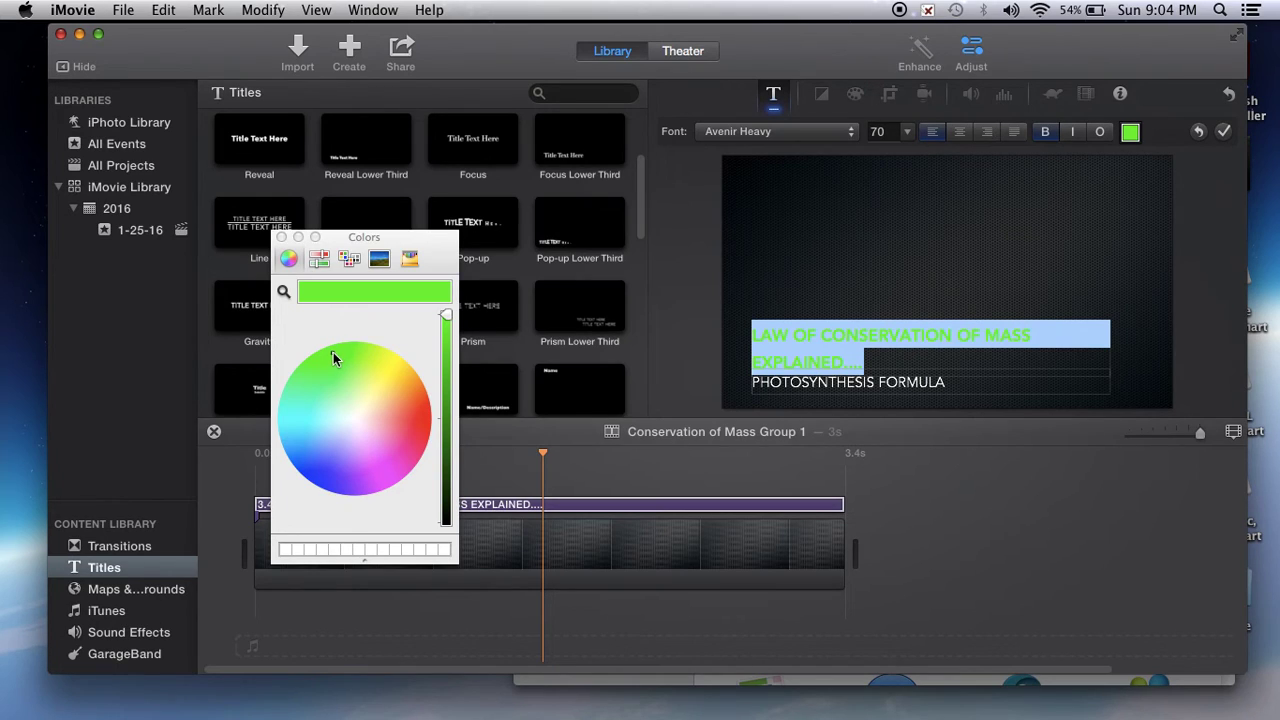
{"action": "left_click", "coordinate": [871, 315]}
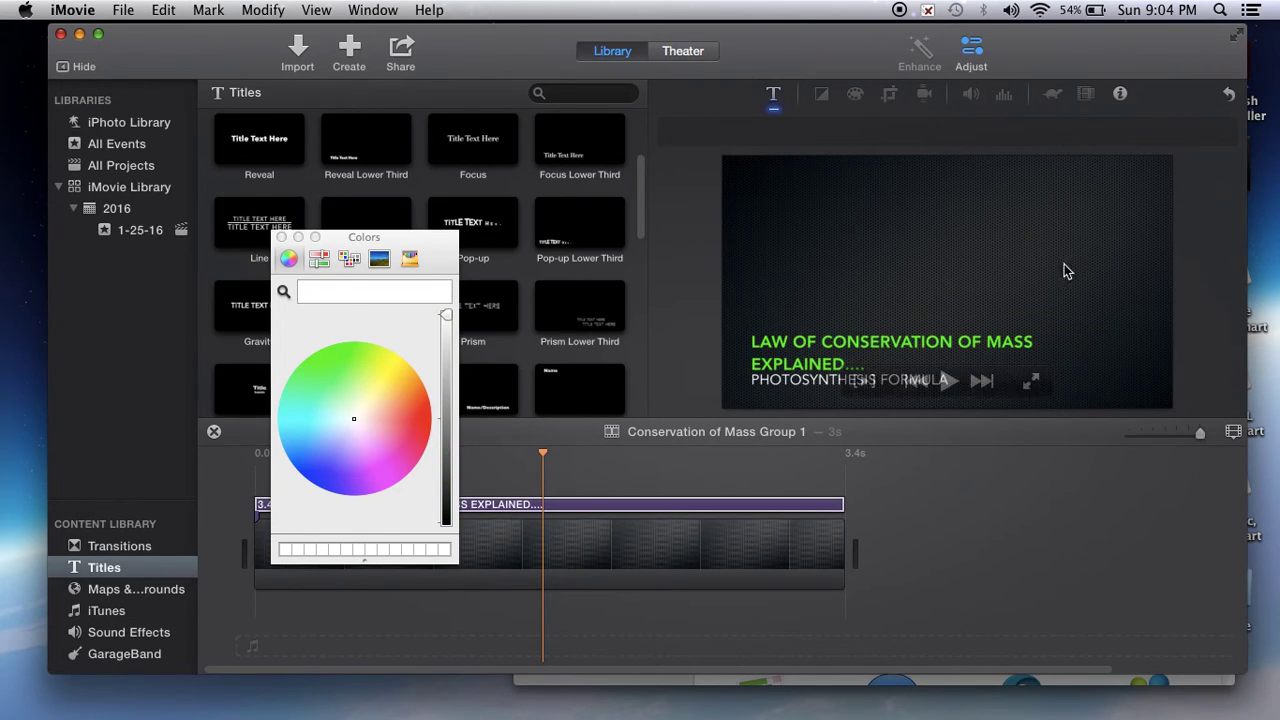
{"action": "left_click", "coordinate": [281, 237]}
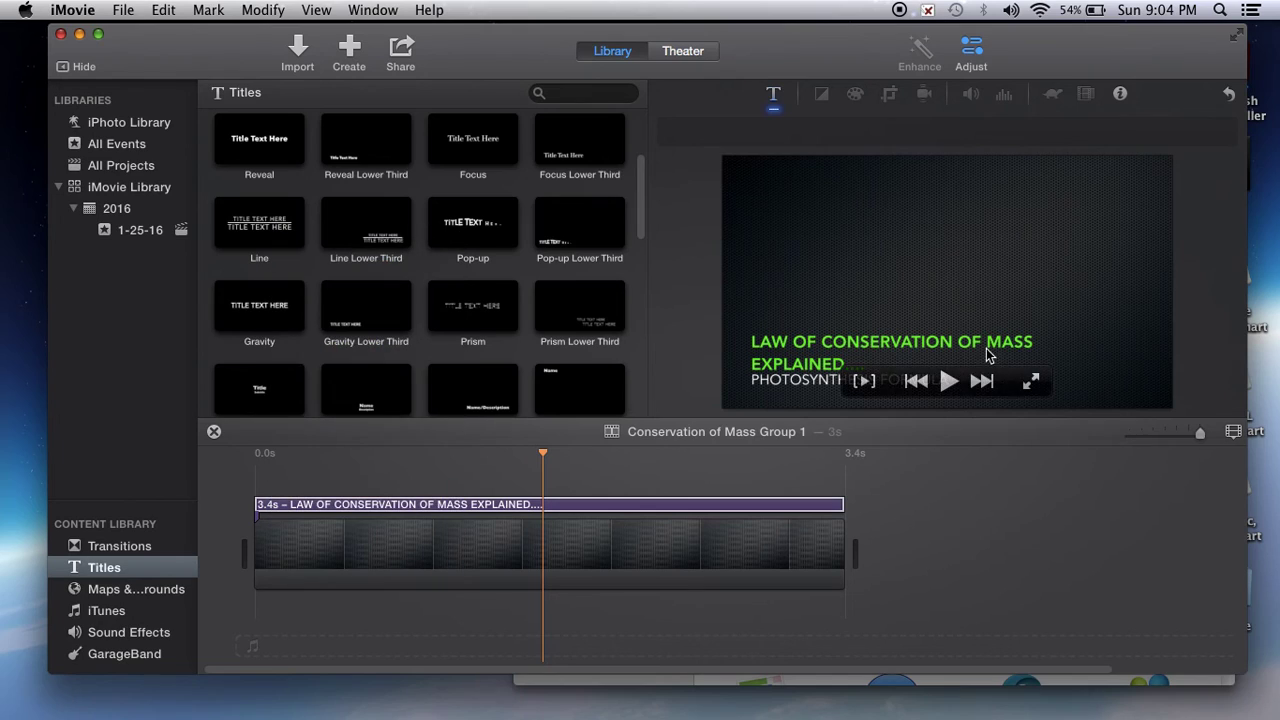
- Play the 3.4-second background clip from the start to preview the green title
{"action": "left_click", "coordinate": [258, 556]}
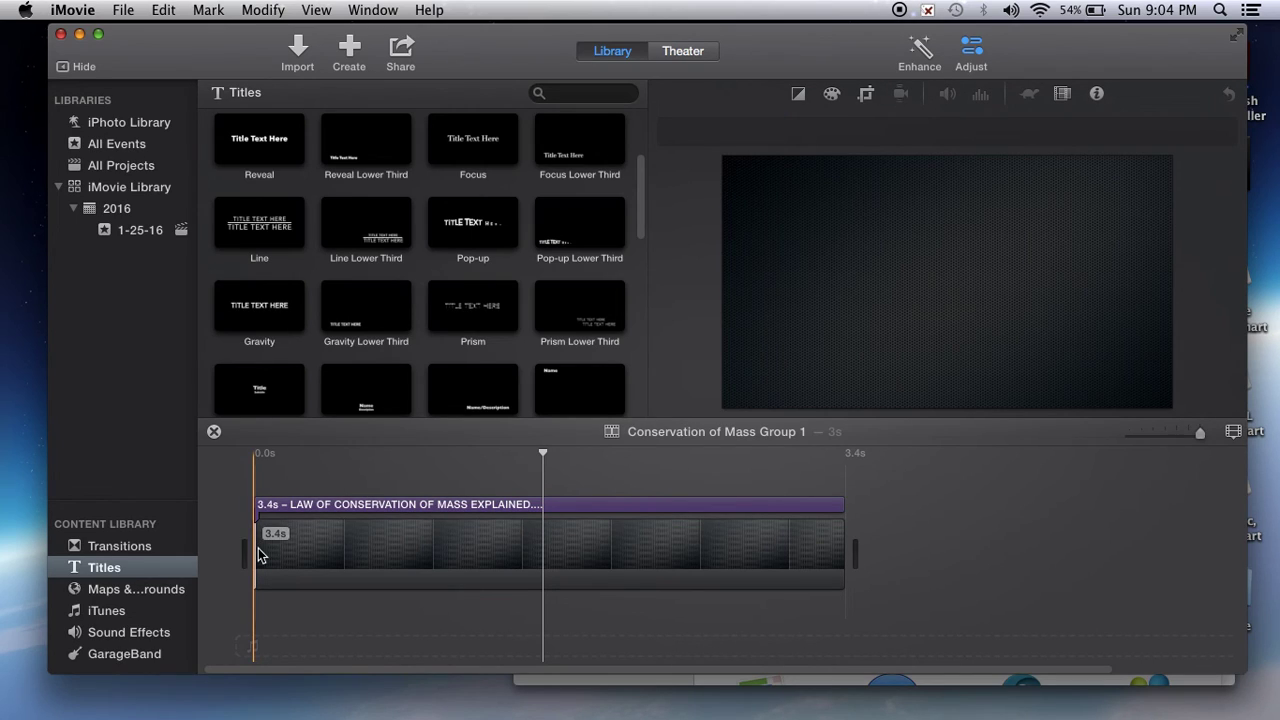
{"action": "key", "text": "space"}
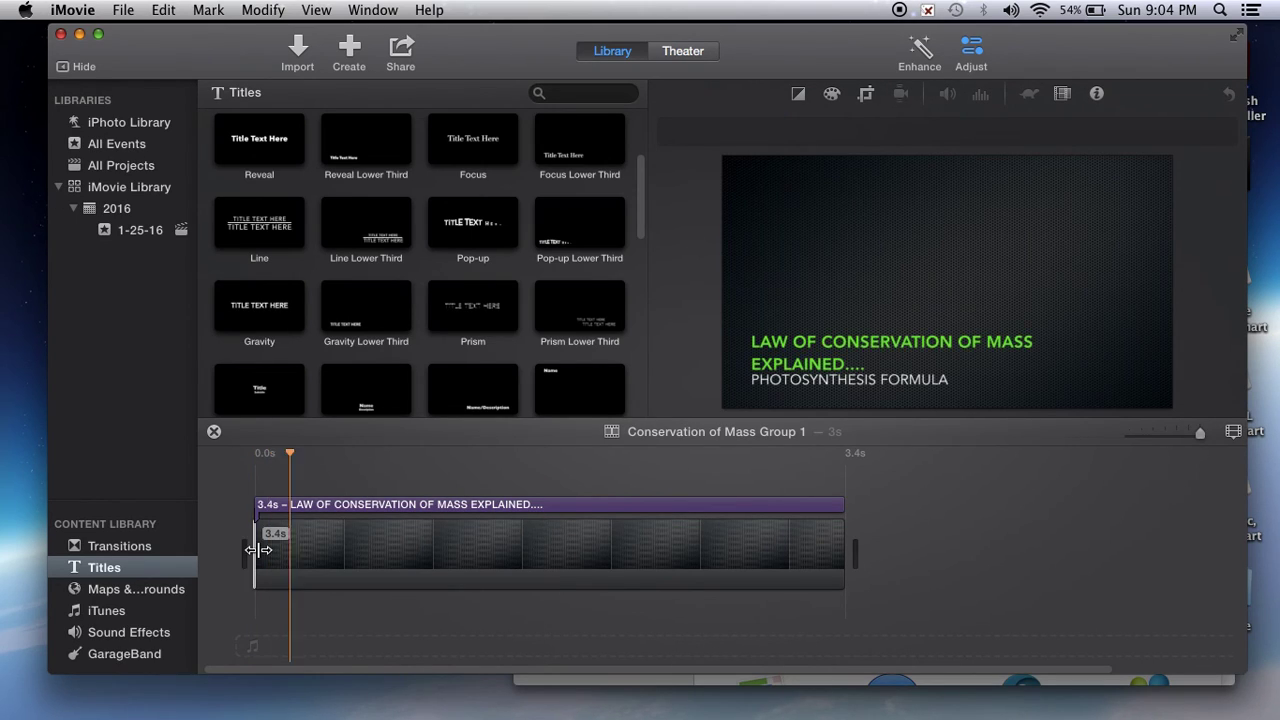